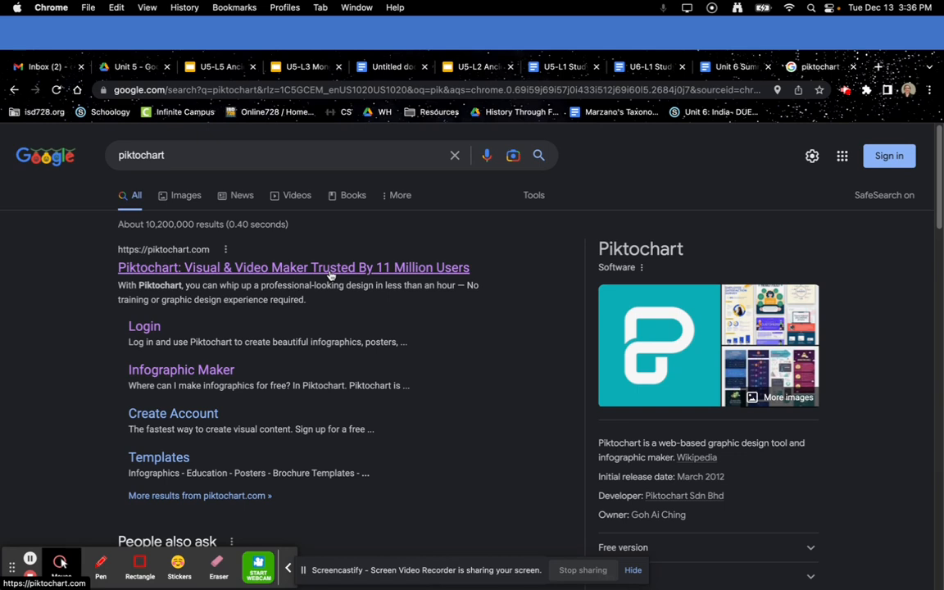
# - Open the Piktochart site from the search results and go through its sign-up to the workspace dashboard
pyautogui.click(330, 271)
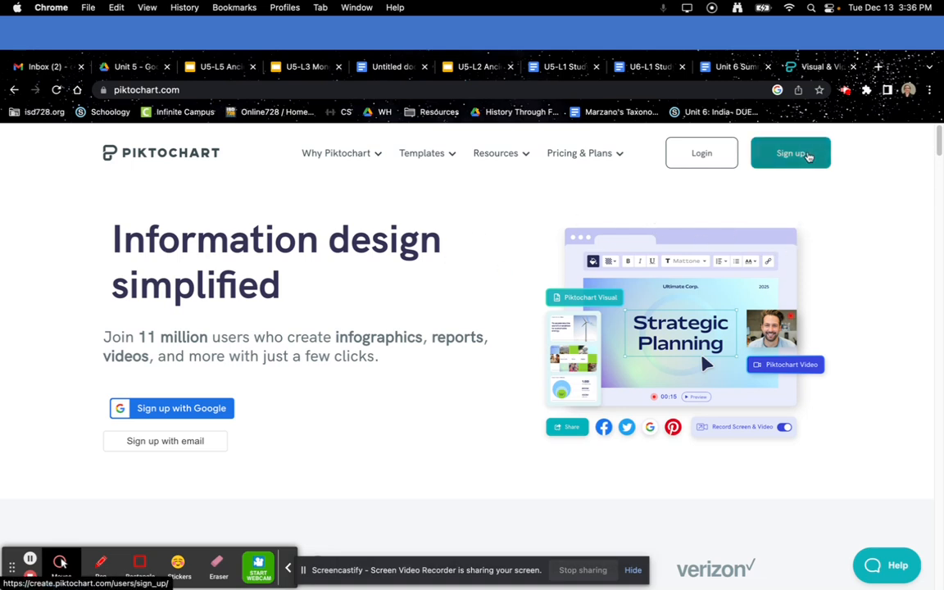
pyautogui.click(807, 155)
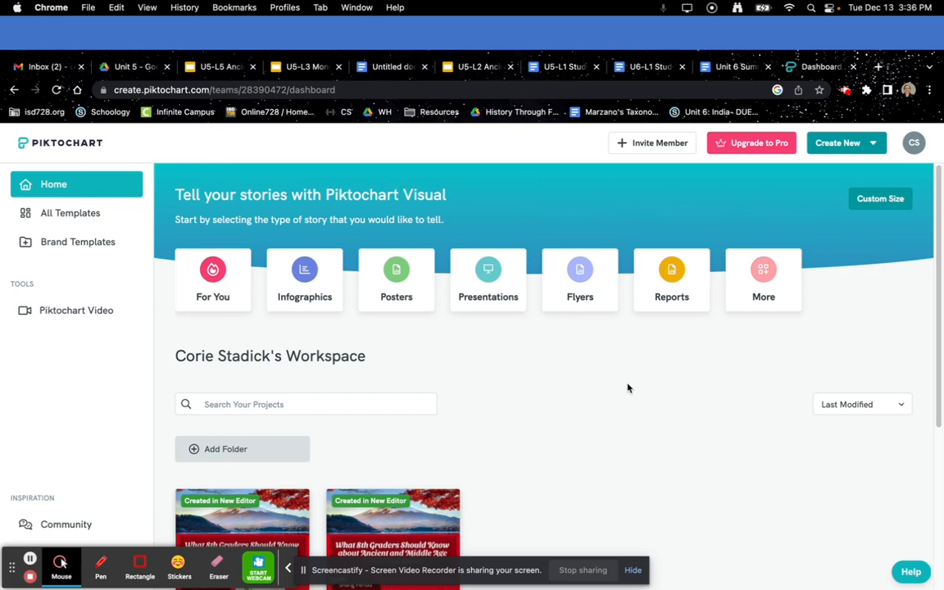
pyautogui.scroll(-3, 628, 388)
pyautogui.scroll(3, 627, 388)
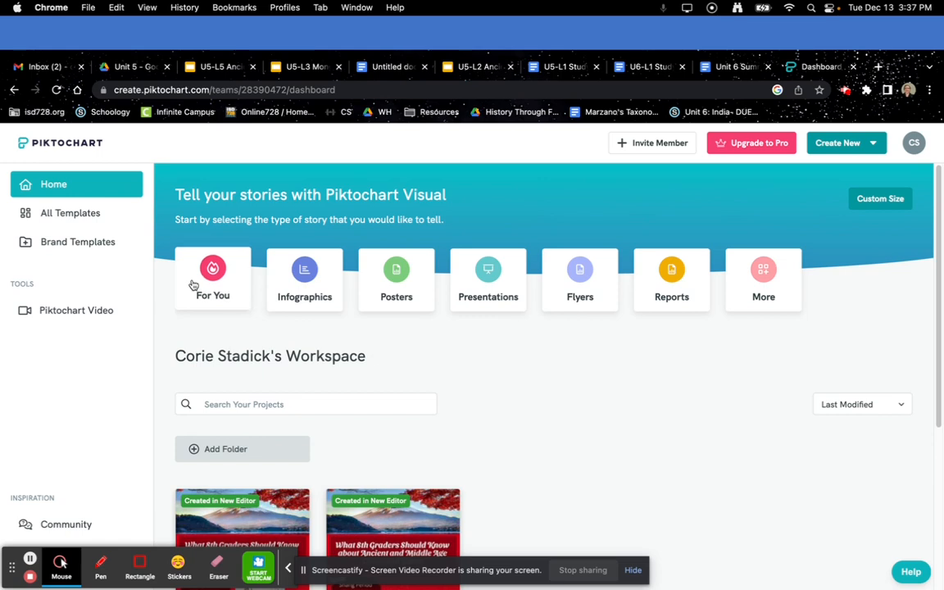
# - Browse the Infographic format in the template library and start a new infographic from the blank template
pyautogui.click(93, 210)
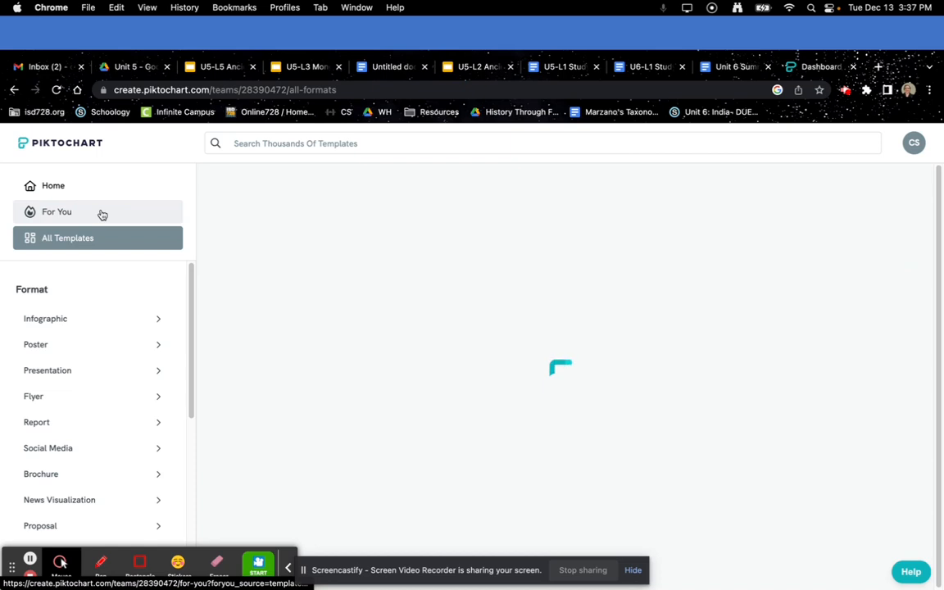
pyautogui.click(78, 322)
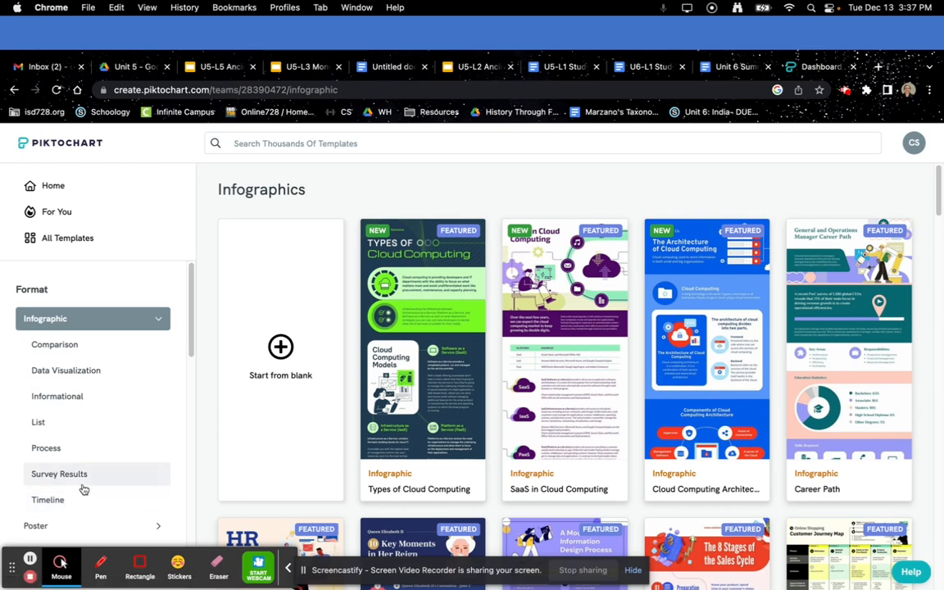
pyautogui.moveTo(607, 345)
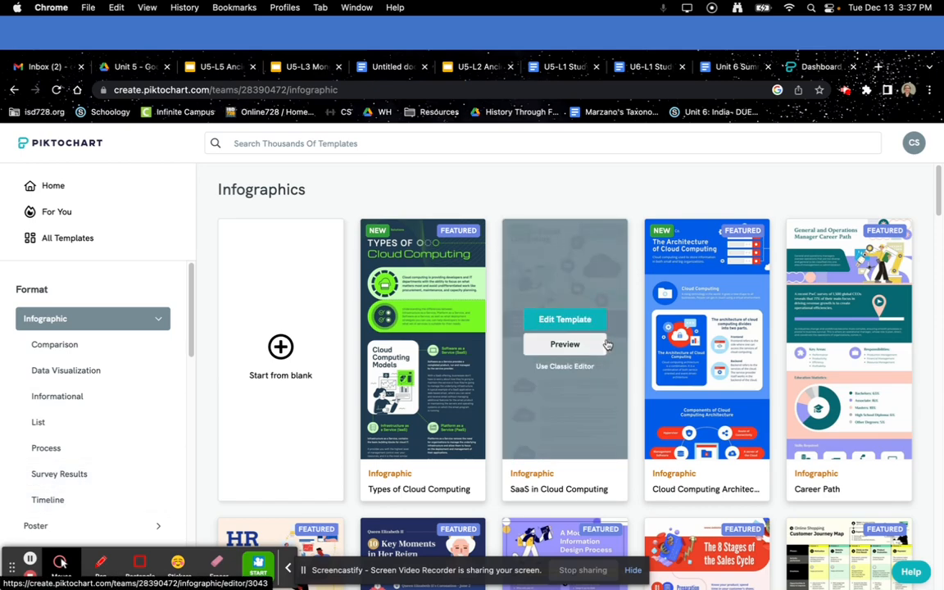
pyautogui.scroll(-5, 607, 345)
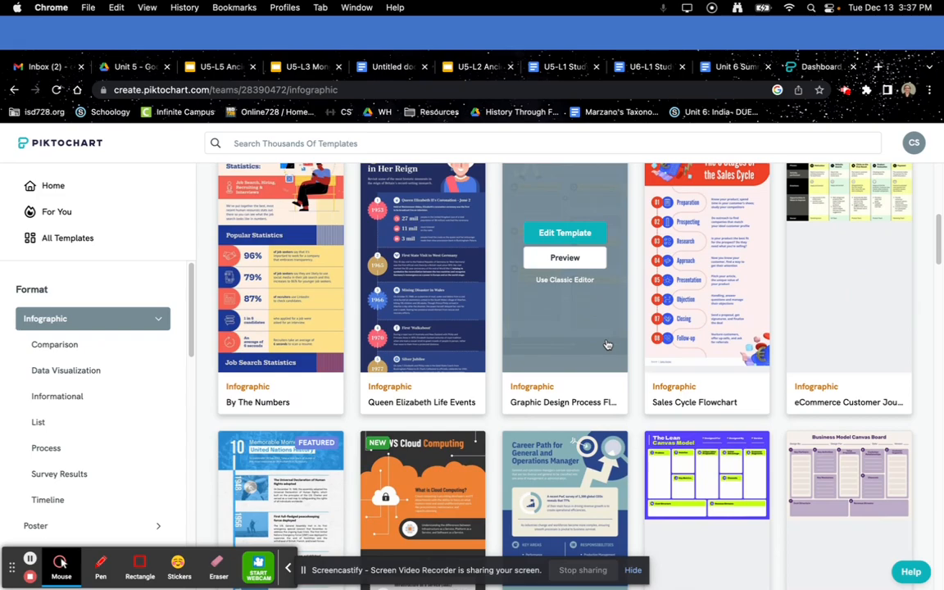
pyautogui.scroll(-2, 607, 345)
pyautogui.scroll(-15, 607, 343)
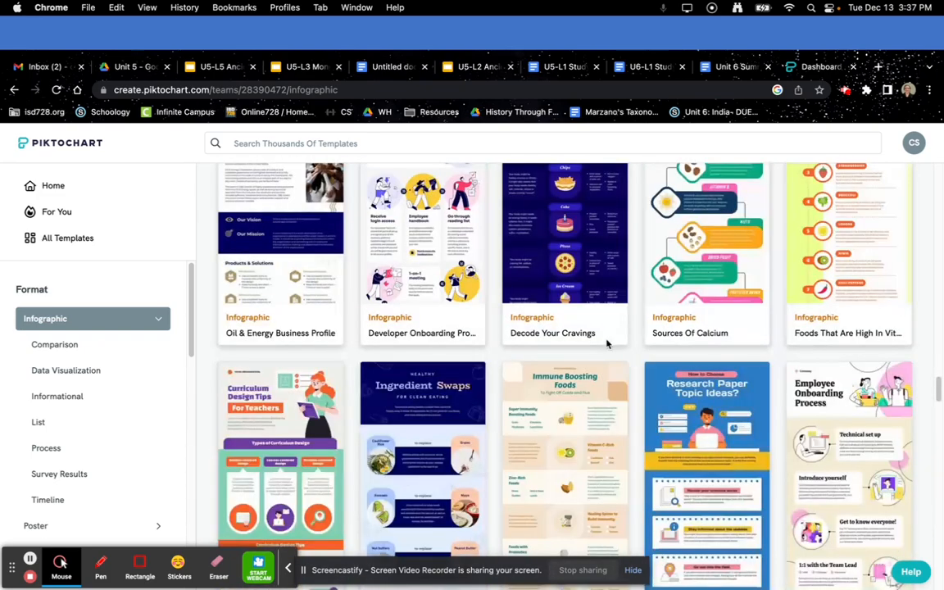
pyautogui.scroll(-6, 607, 343)
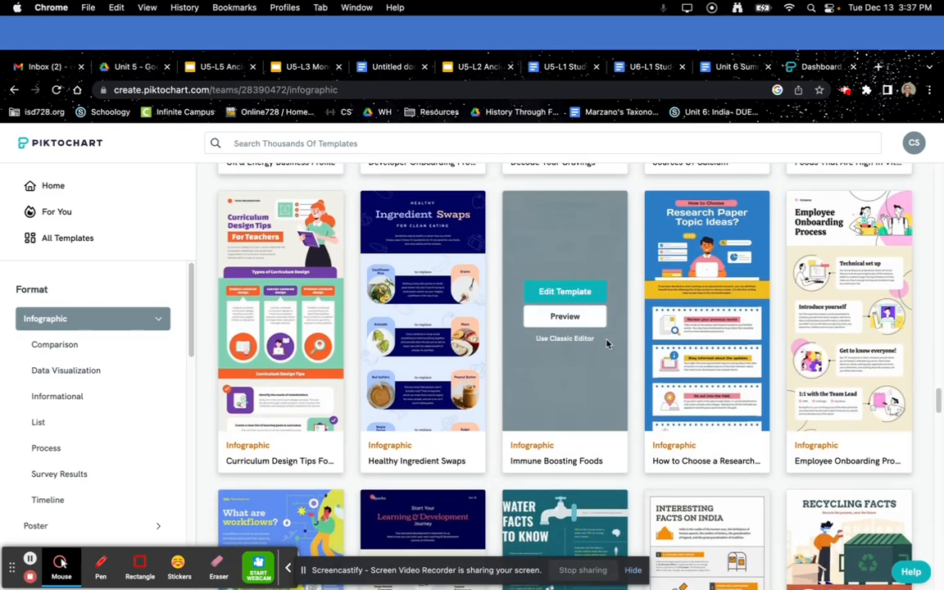
pyautogui.scroll(-5, 607, 343)
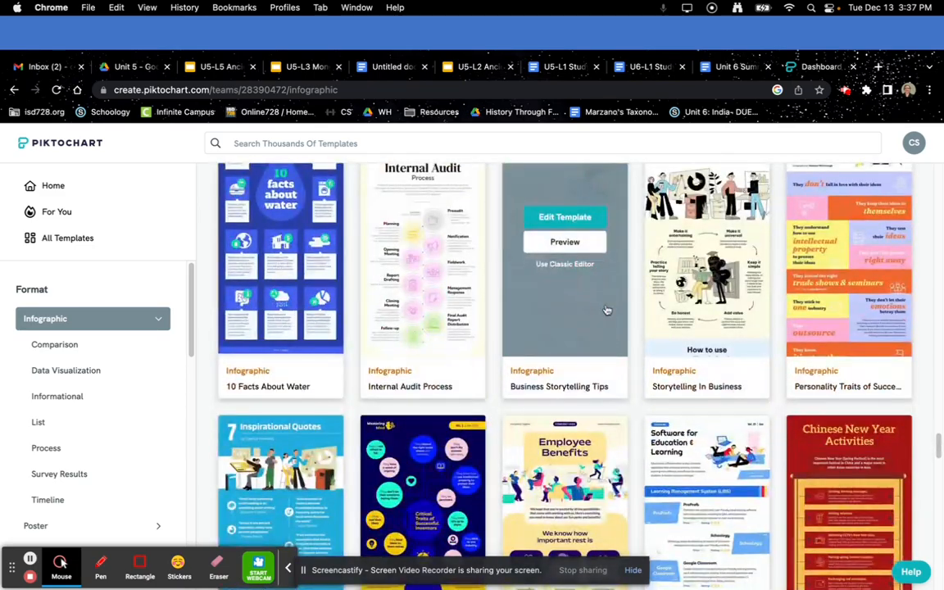
pyautogui.scroll(15, 607, 310)
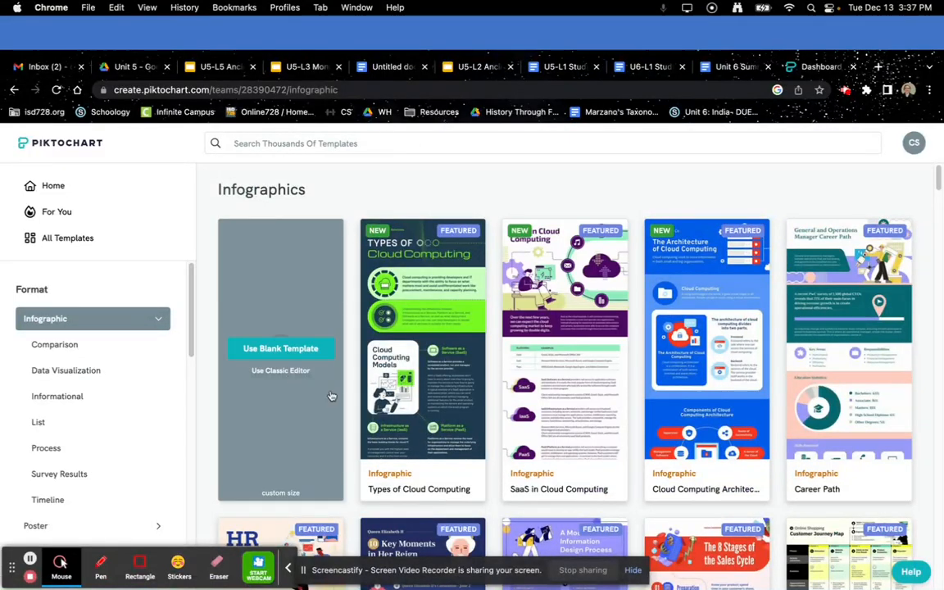
pyautogui.moveTo(301, 295)
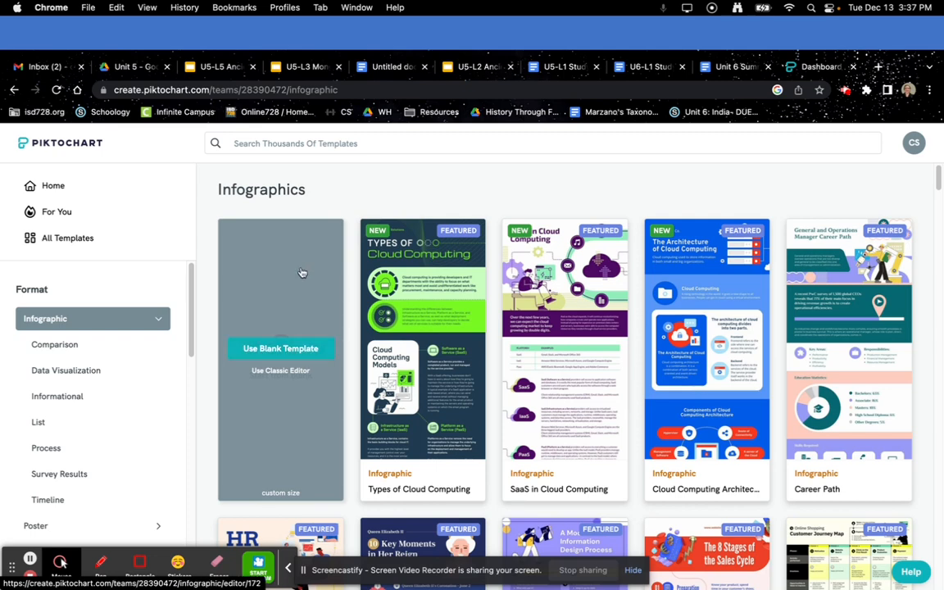
pyautogui.click(293, 351)
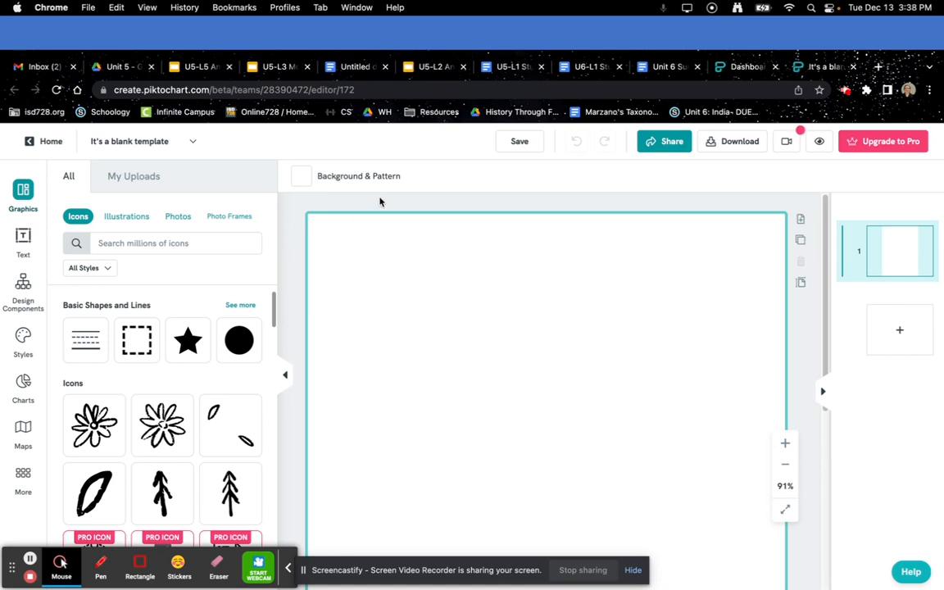
# - Try a purple (#9013FE) page background, and replace it with white (#FFFFFF) sampled from the screen with the eyedropper
pyautogui.click(309, 186)
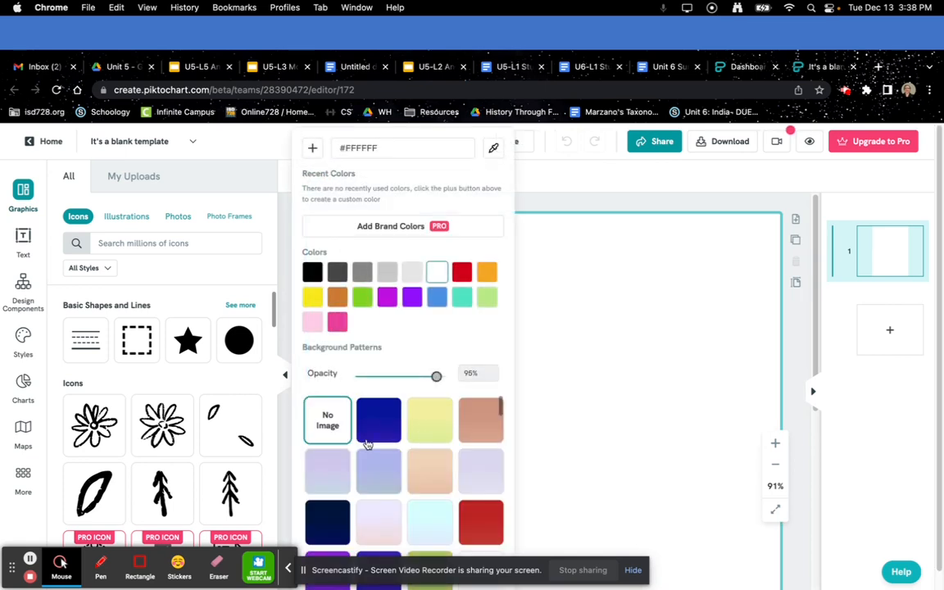
pyautogui.click(413, 297)
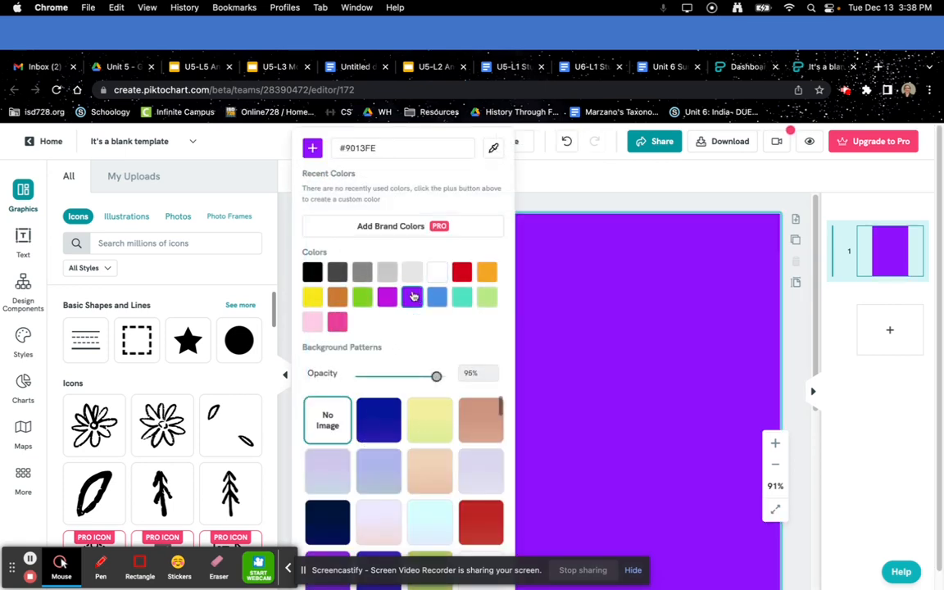
pyautogui.click(493, 147)
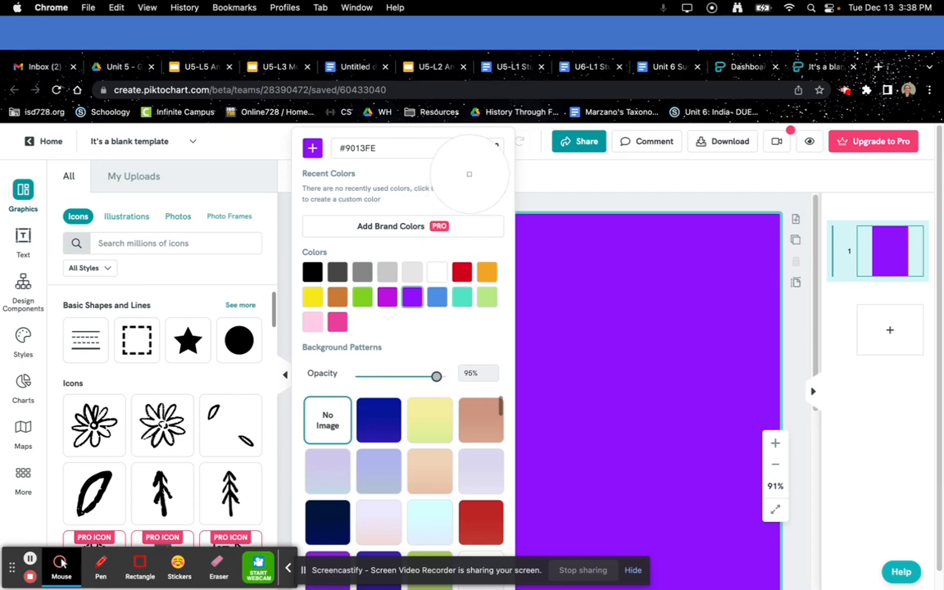
pyautogui.click(467, 175)
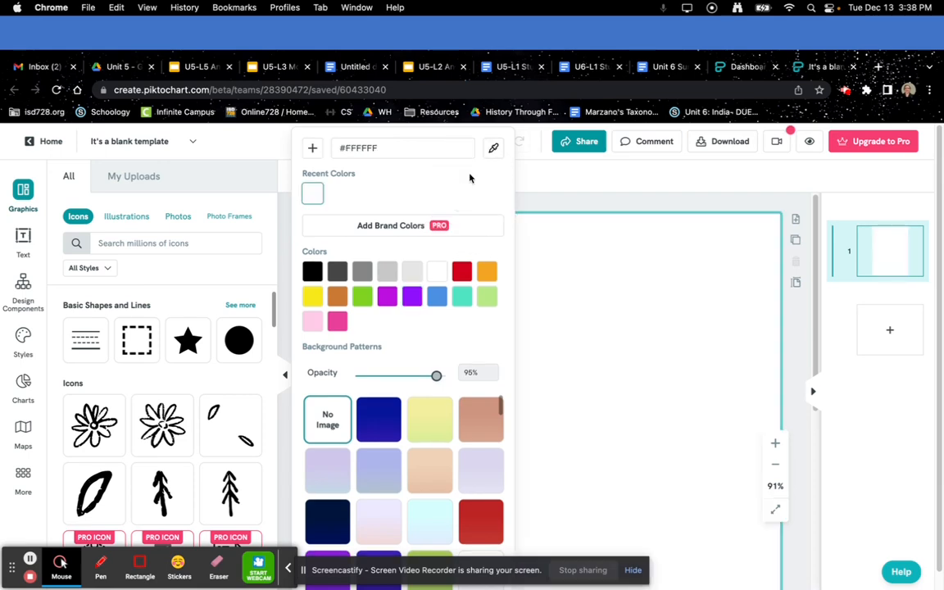
# - Try the dark blue gradient as page background, then the black wave pattern over purple (#9013FE)
pyautogui.click(380, 420)
pyautogui.scroll(-5, 379, 434)
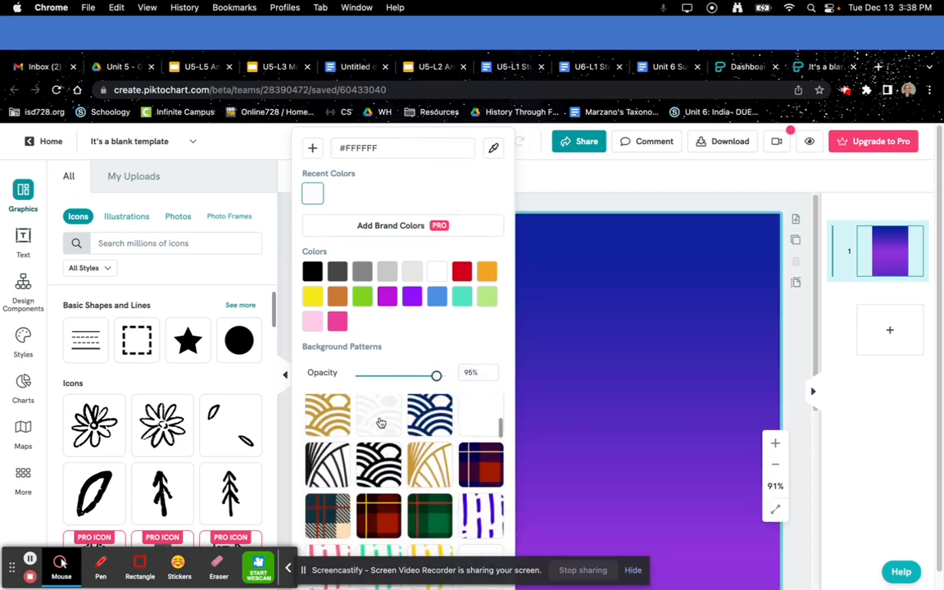
pyautogui.click(377, 467)
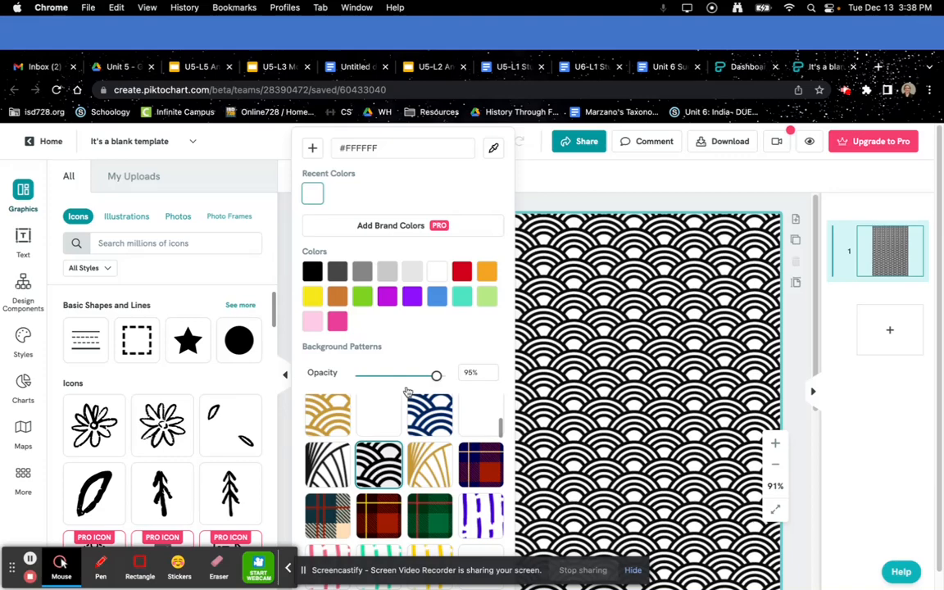
pyautogui.click(412, 298)
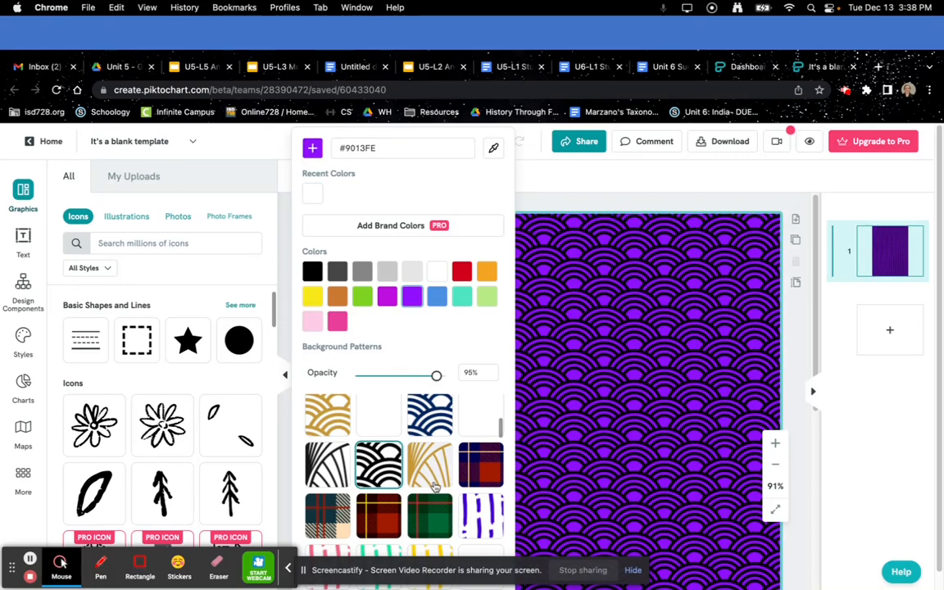
# - Try the gold fan pattern over green (#7ED321), then the blue-and-red plaid with turquoise (#50E3C2) as background colour
pyautogui.click(429, 465)
pyautogui.click(363, 300)
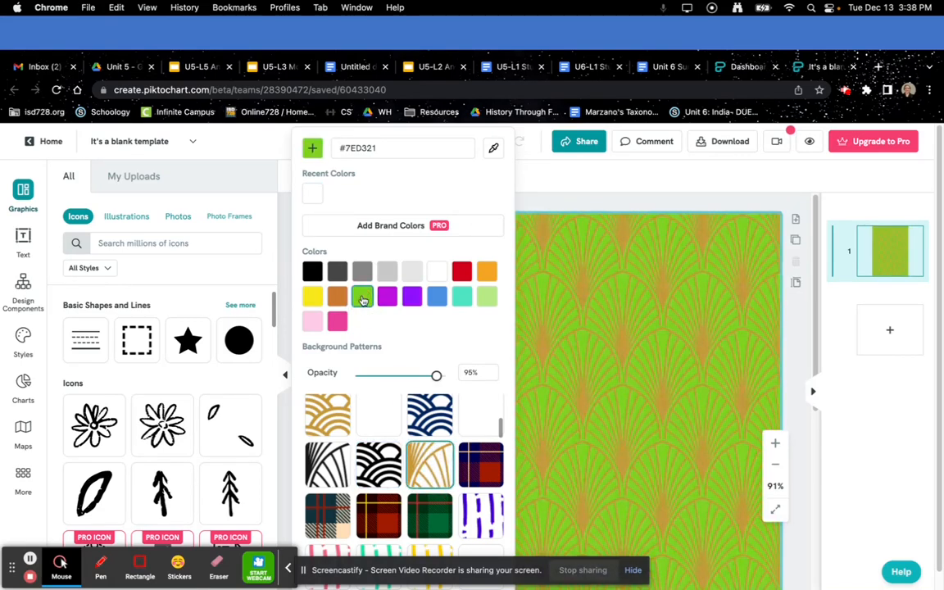
pyautogui.click(481, 465)
pyautogui.click(462, 295)
# - Try the yellow X-and-O background pattern over the turquoise page colour
pyautogui.scroll(-3, 366, 498)
pyautogui.scroll(-2, 366, 497)
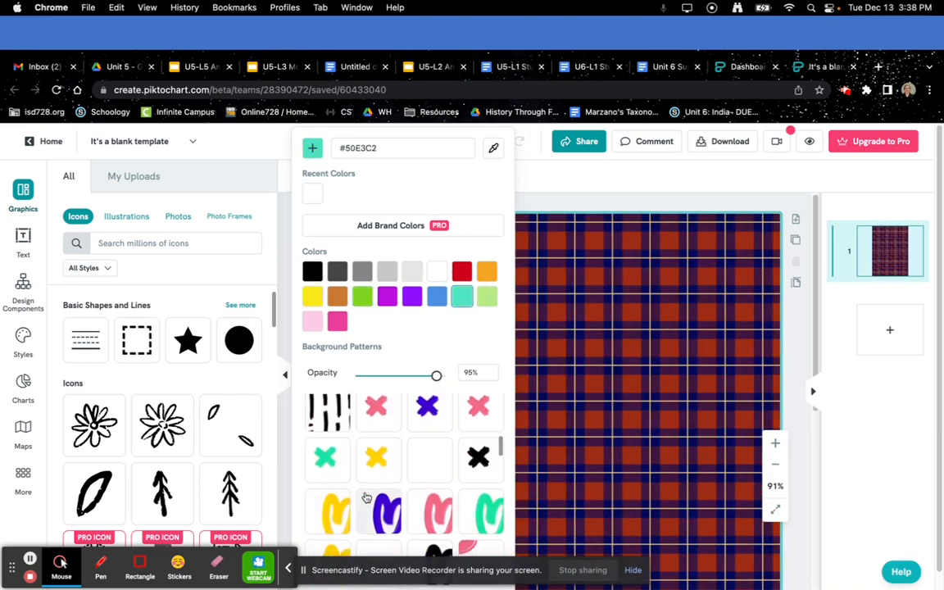
pyautogui.click(375, 457)
pyautogui.scroll(-8, 402, 449)
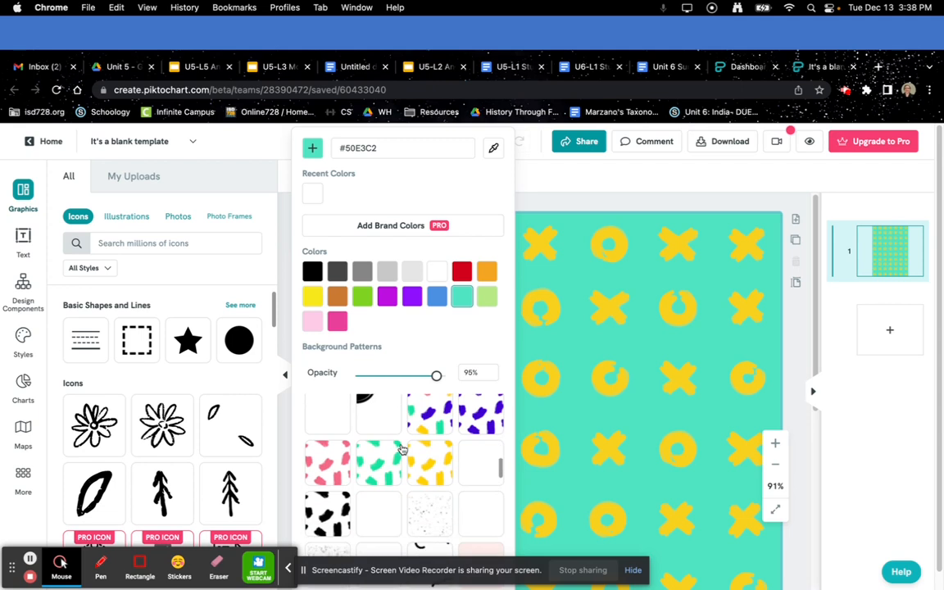
# - Try a subtle light texture, then the thin white grid pattern at 100% opacity as page background
pyautogui.scroll(-5, 401, 451)
pyautogui.scroll(3, 401, 459)
pyautogui.click(426, 503)
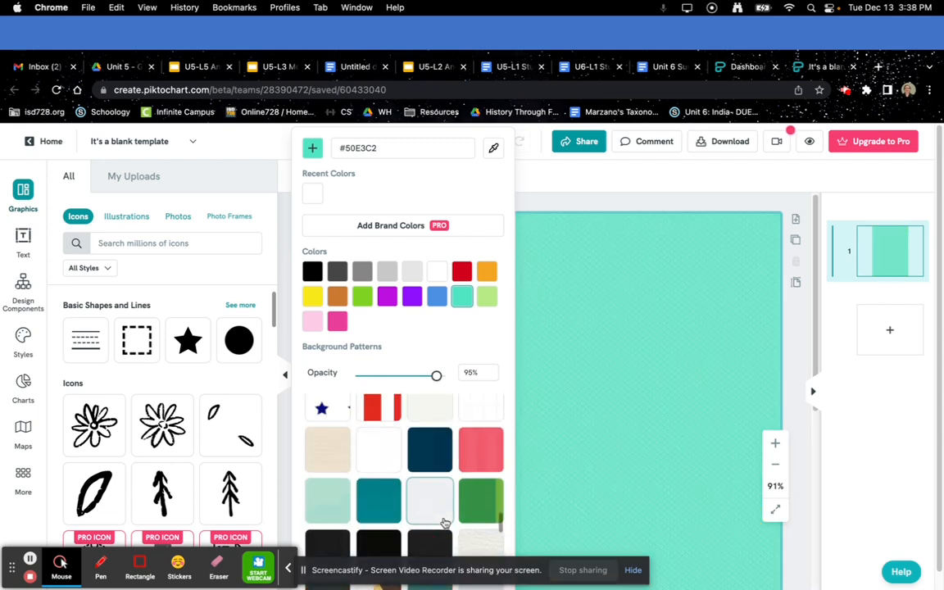
pyautogui.click(483, 409)
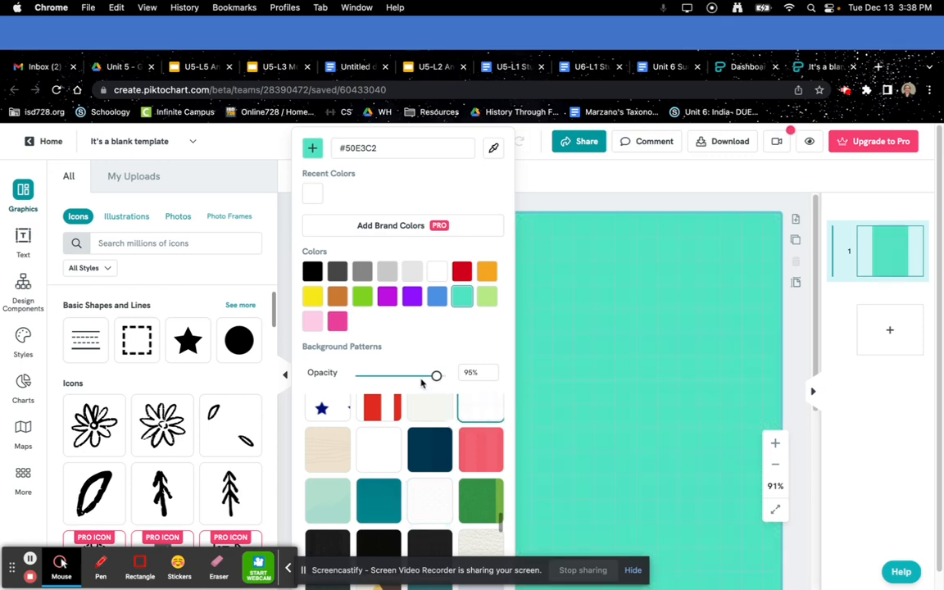
pyautogui.moveTo(435, 375); pyautogui.dragTo(476, 382)
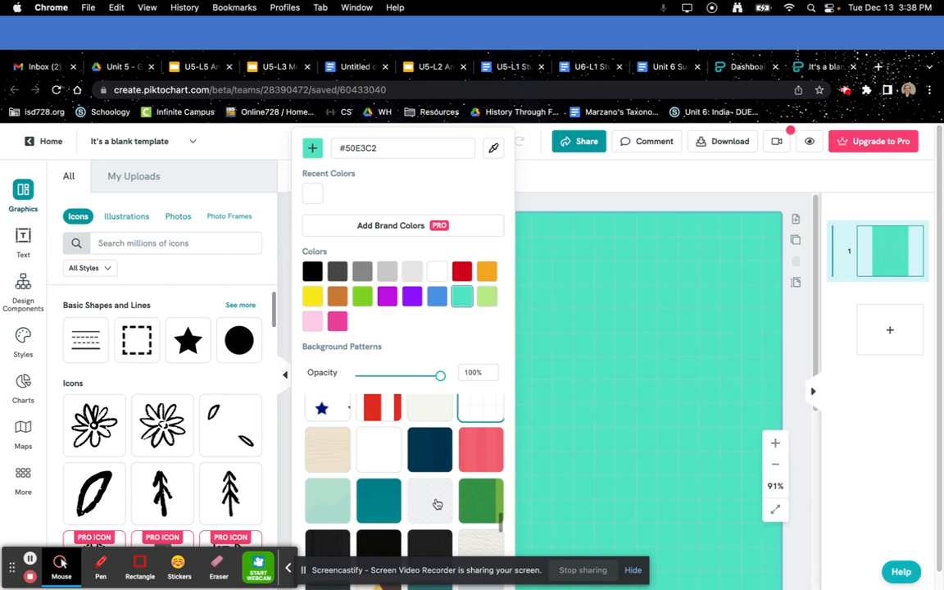
# - Apply the red vertical stripe pattern at 16% opacity over a light gray page background
pyautogui.click(382, 409)
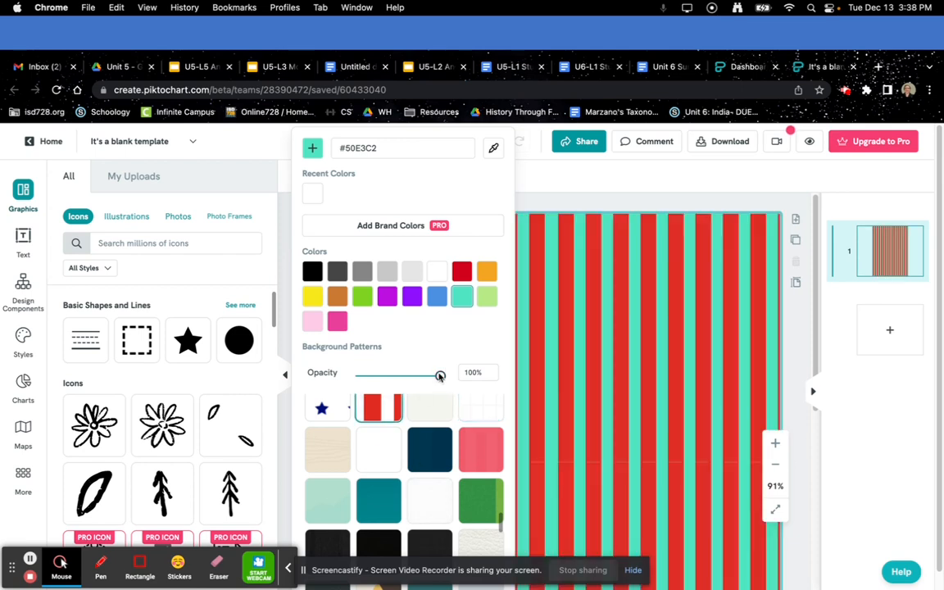
pyautogui.moveTo(441, 378); pyautogui.dragTo(376, 385)
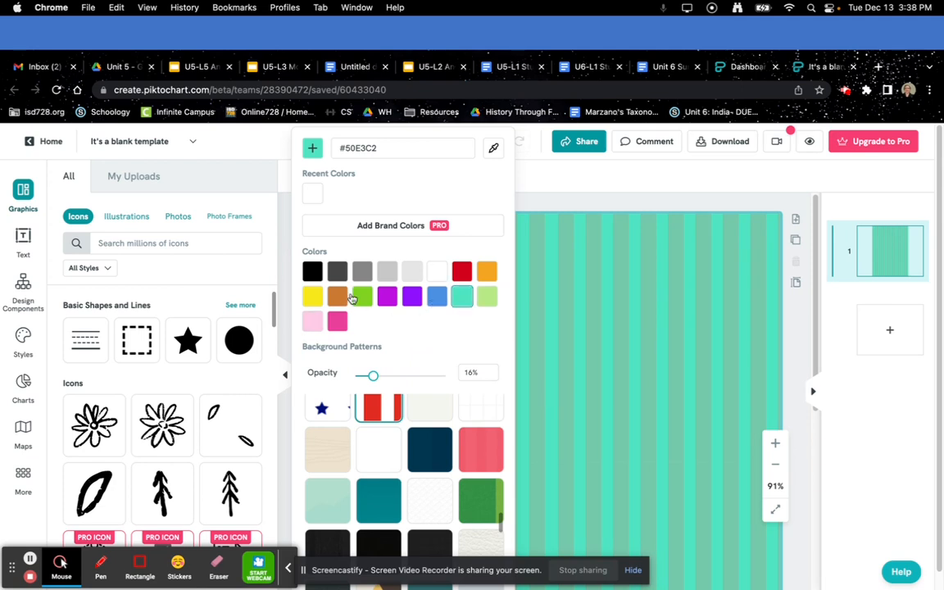
pyautogui.click(387, 271)
pyautogui.click(689, 173)
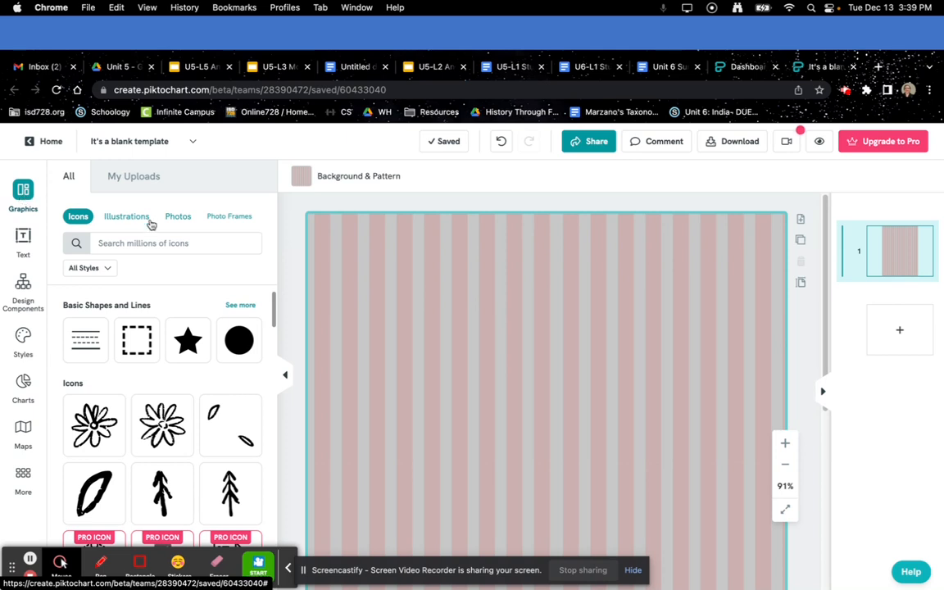
# - Place the second hand-drawn flower icon on the striped page, slightly left of its centre
pyautogui.moveTo(164, 434)
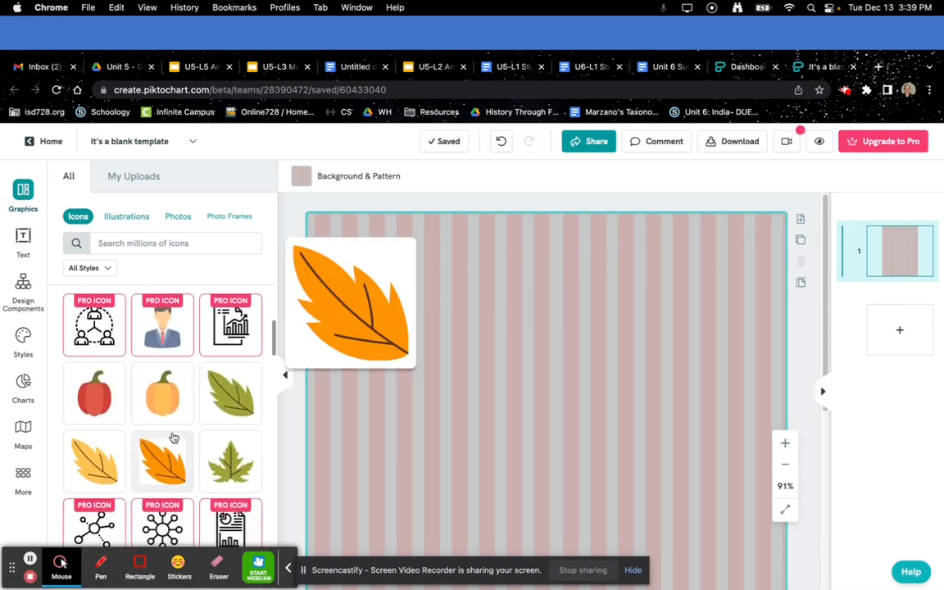
pyautogui.scroll(5, 172, 437)
pyautogui.moveTo(173, 438)
pyautogui.moveTo(167, 437); pyautogui.dragTo(493, 414)
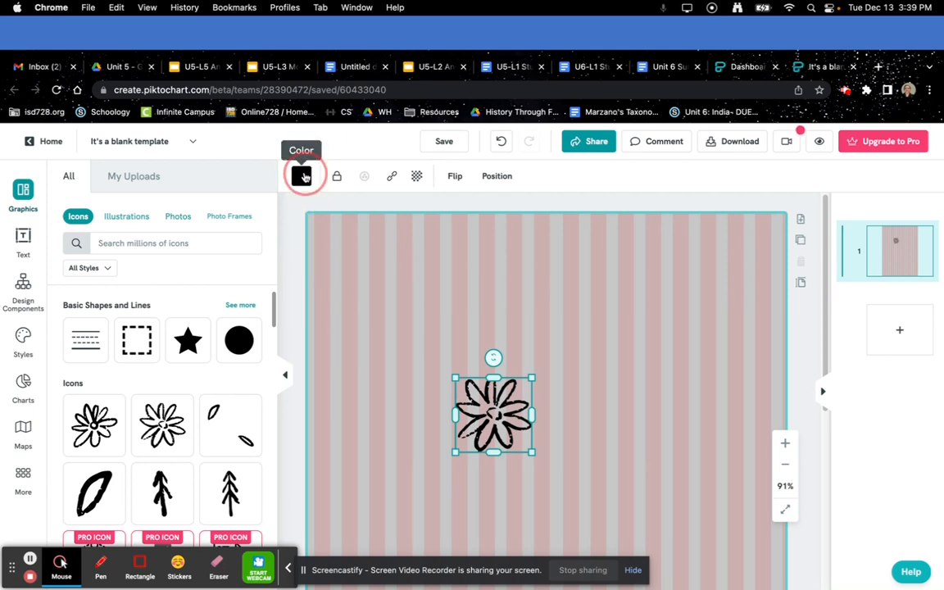
# - Try light pink (#FFCCE7) on the flower icon and set its colour back to black (#000000)
pyautogui.click(302, 175)
pyautogui.click(410, 389)
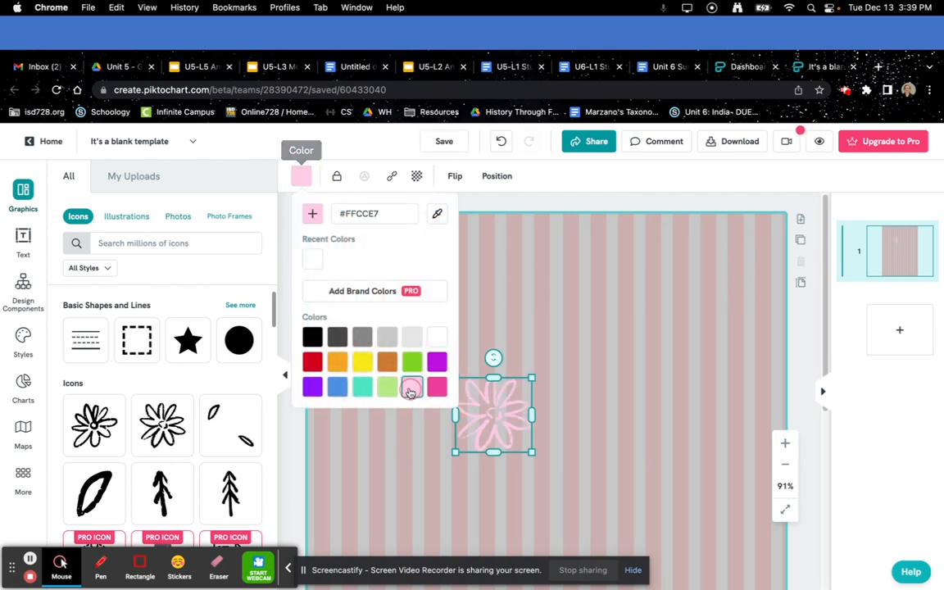
pyautogui.click(313, 336)
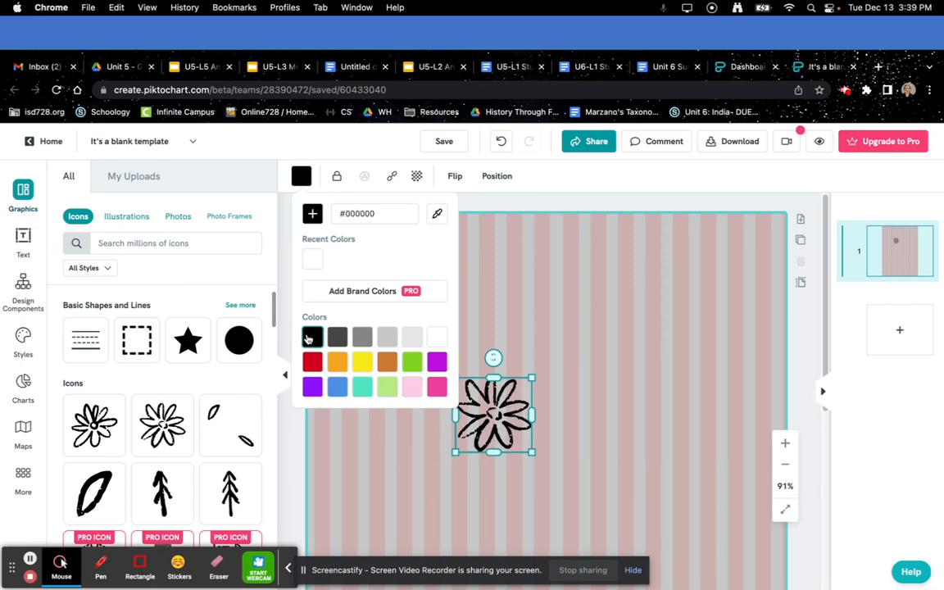
pyautogui.click(197, 381)
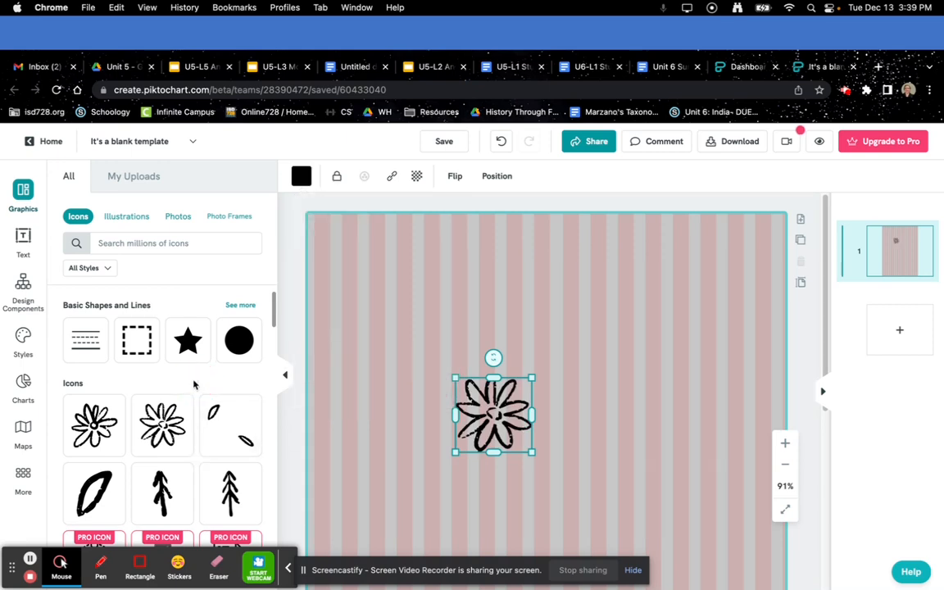
# - Search the icons for "leaf" and place the black maple leaf icon above and to the left of the flower
pyautogui.scroll(-5, 195, 483)
pyautogui.scroll(-10, 195, 484)
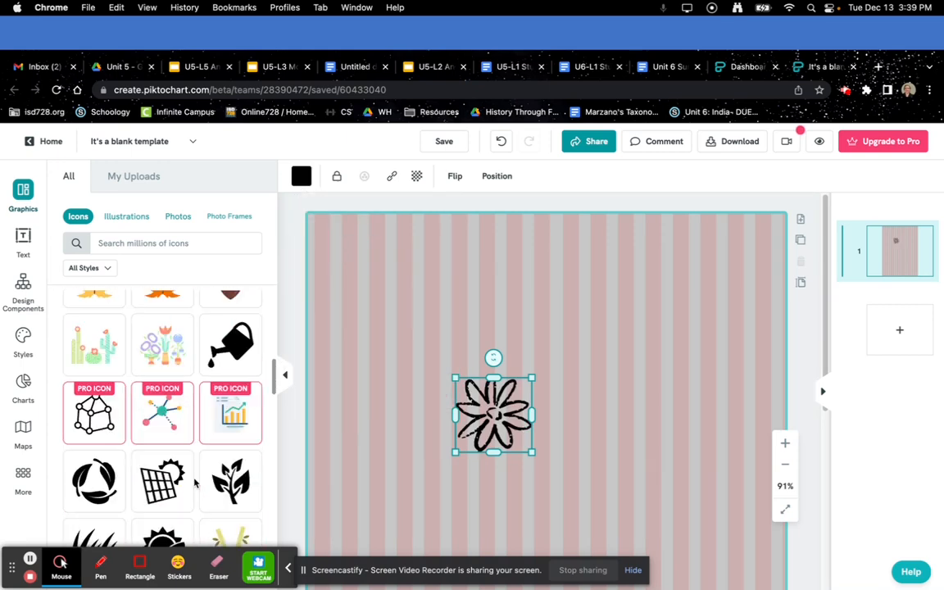
pyautogui.scroll(15, 195, 482)
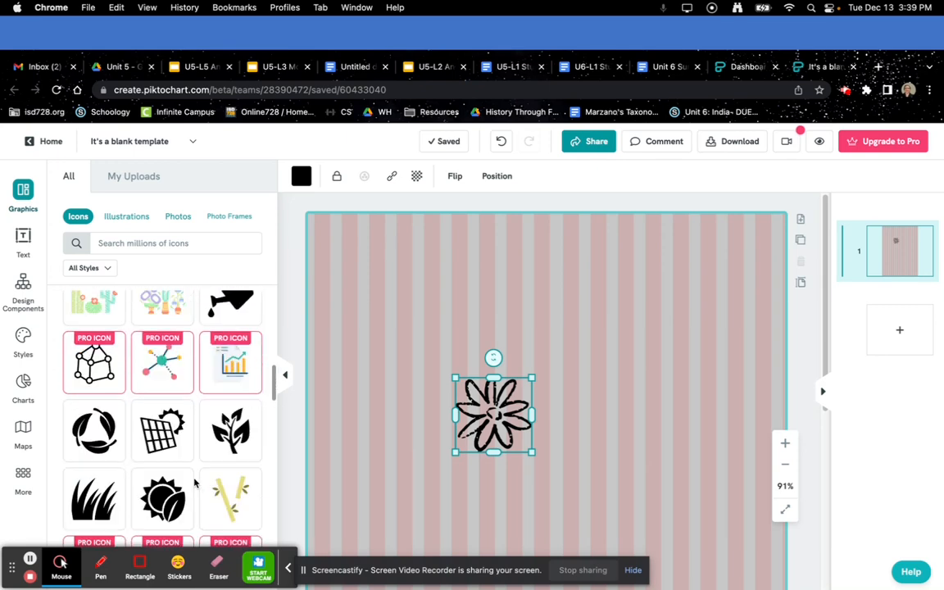
pyautogui.click(179, 241)
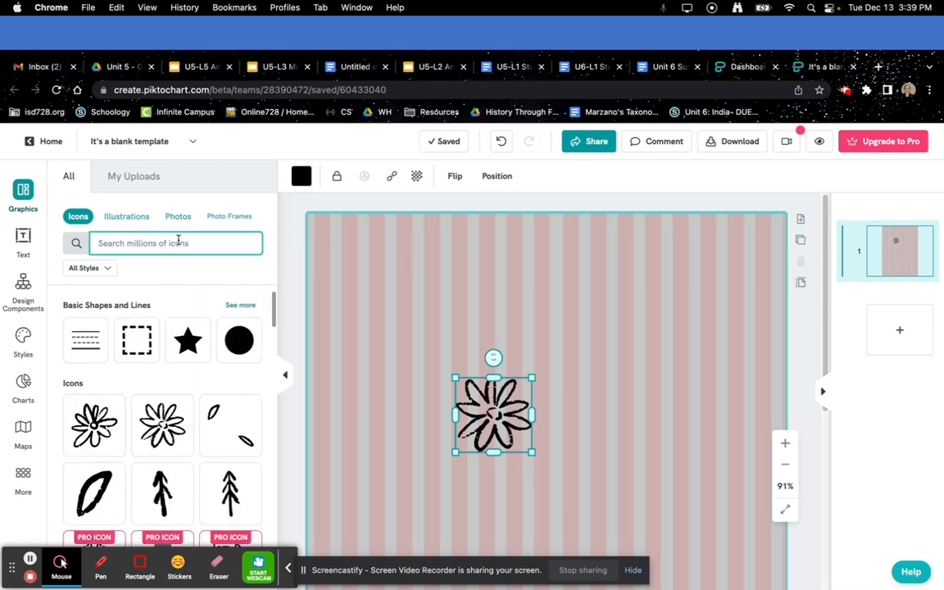
pyautogui.write('leaf')
pyautogui.press('Return')
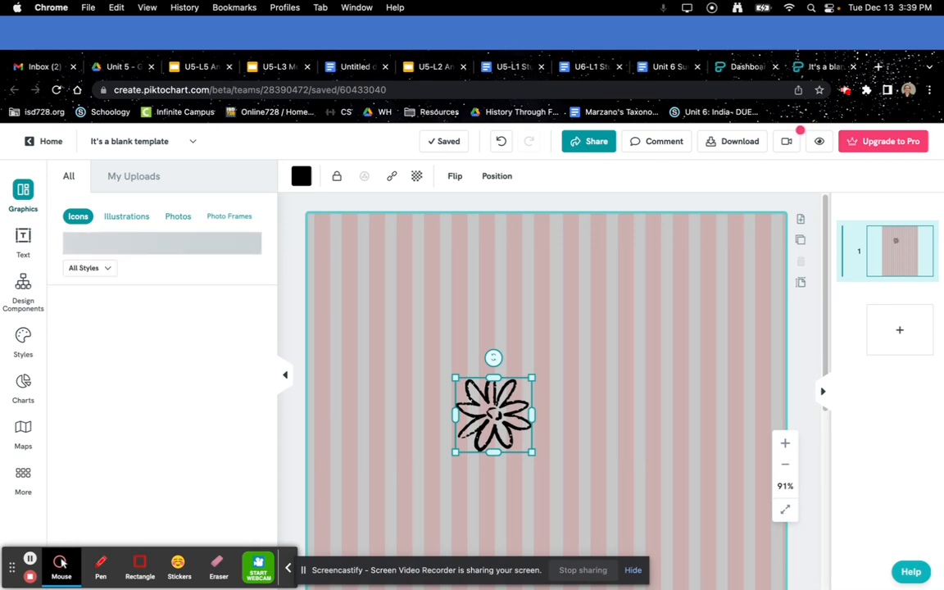
pyautogui.moveTo(78, 357)
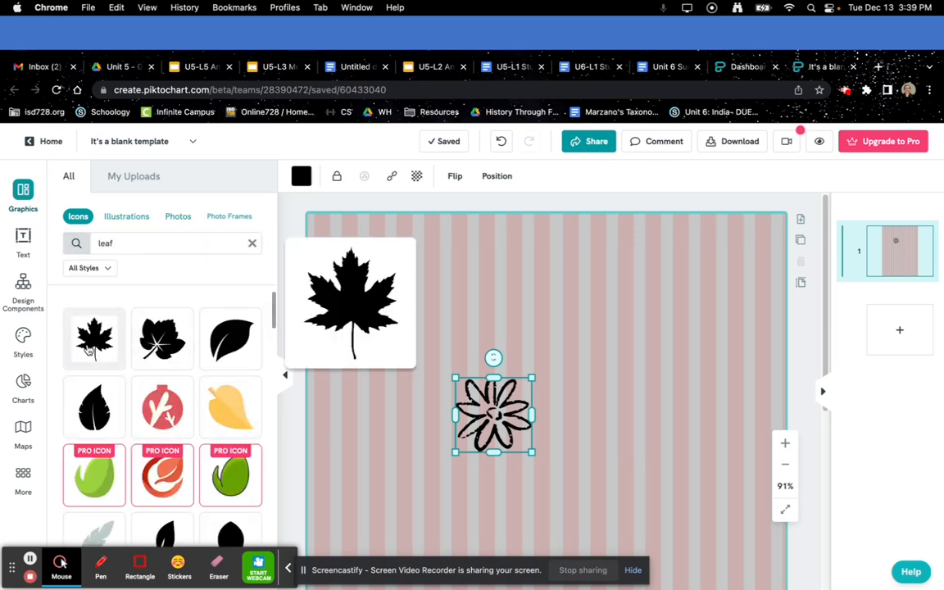
pyautogui.moveTo(88, 348); pyautogui.dragTo(379, 306)
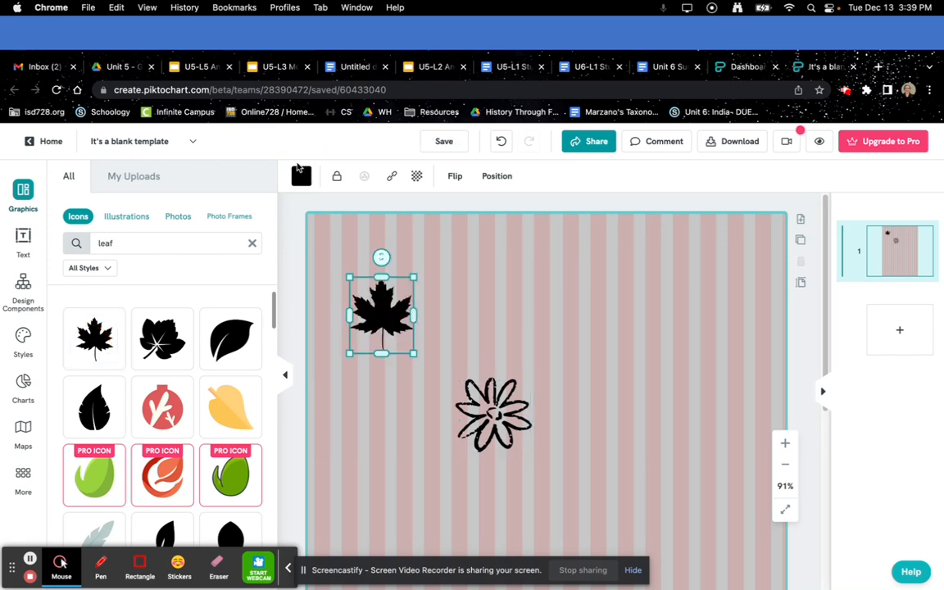
# - Reposition the maple leaf icon slightly lower on the page, just up and to the left of the flower icon
pyautogui.click(302, 176)
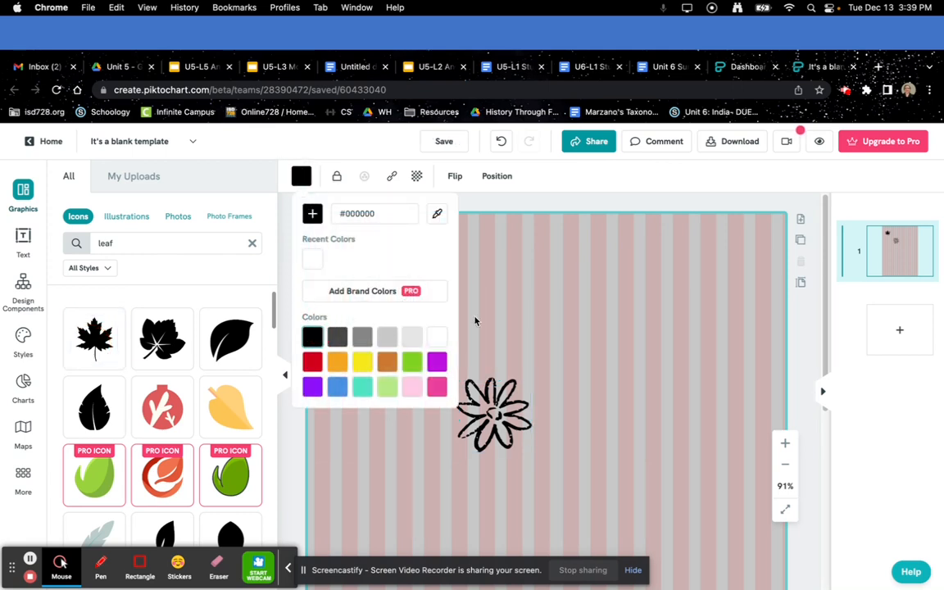
pyautogui.click(518, 311)
pyautogui.moveTo(385, 331); pyautogui.dragTo(392, 475)
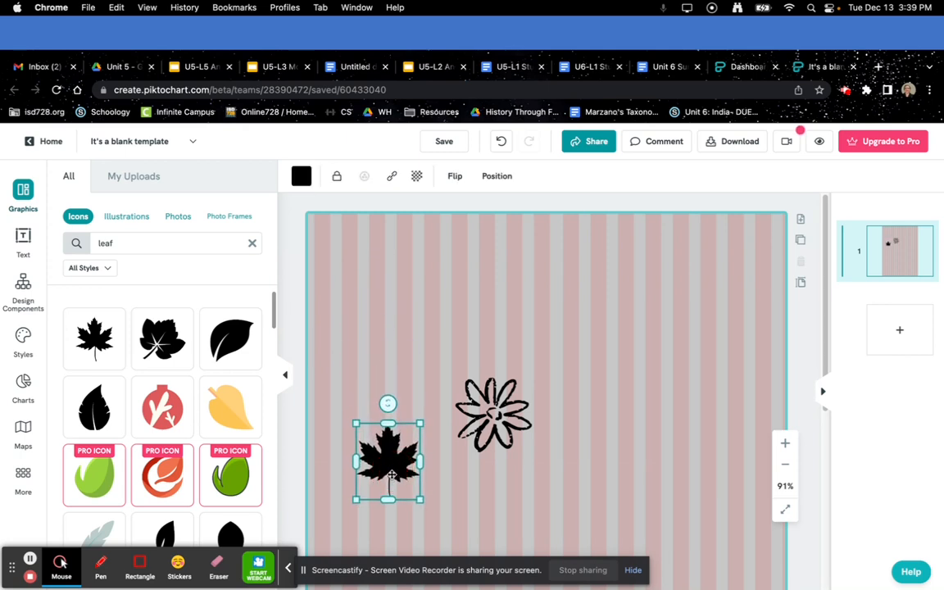
pyautogui.moveTo(389, 473); pyautogui.dragTo(382, 379)
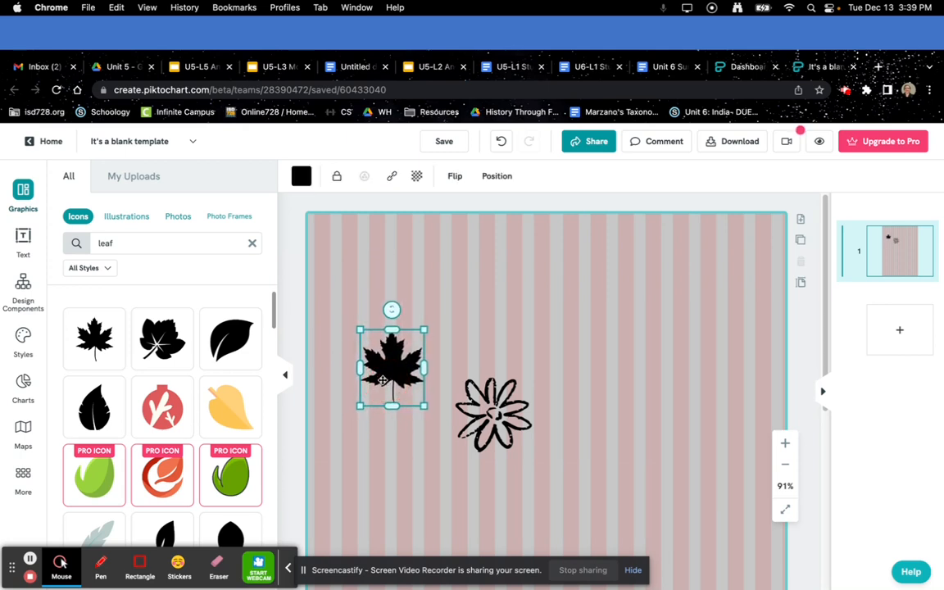
# - Try adjusting the maple leaf icon's opacity and leave it fully opaque
pyautogui.click(417, 178)
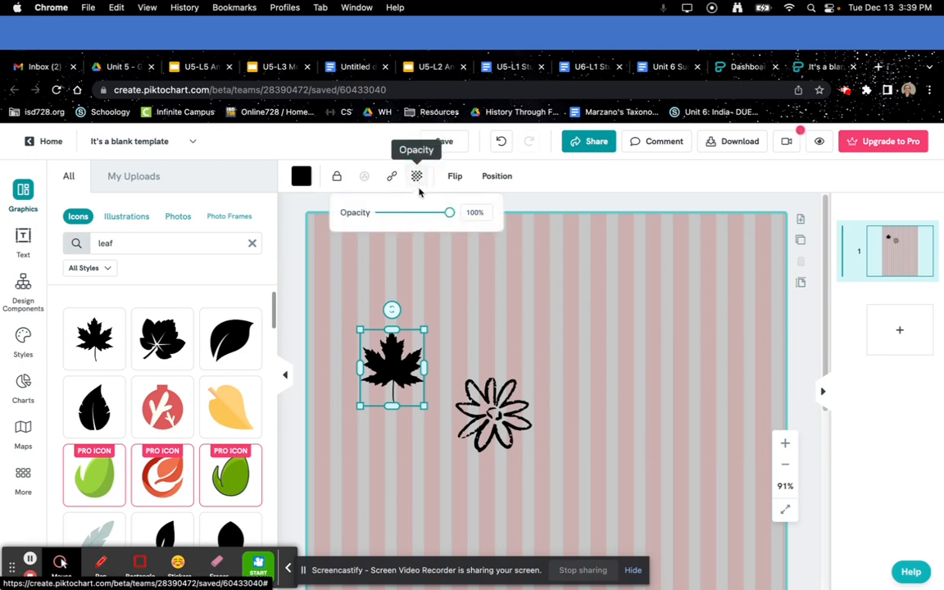
pyautogui.click(449, 213)
pyautogui.moveTo(449, 215); pyautogui.dragTo(480, 232)
pyautogui.click(443, 297)
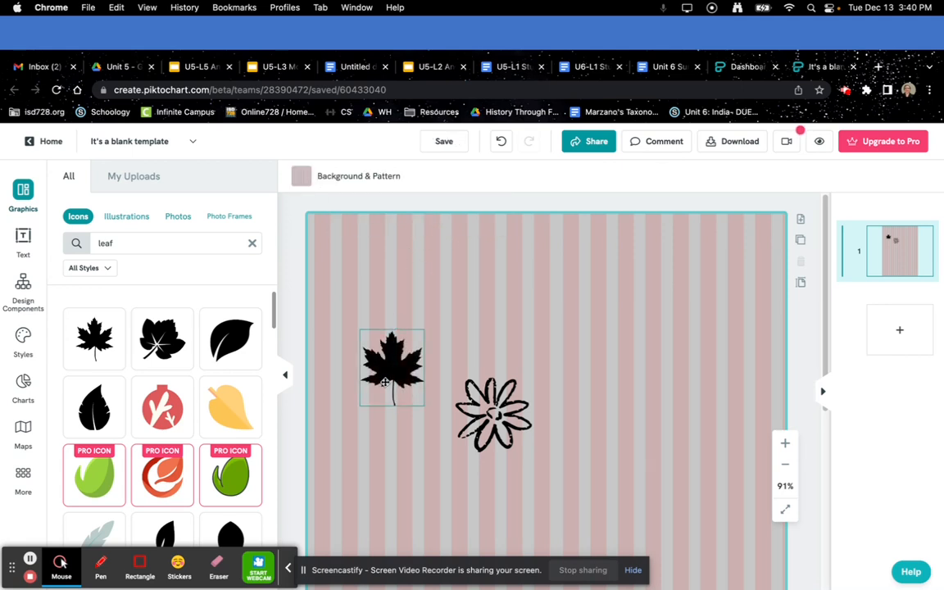
# - Align the maple leaf icon to the right edge of the page
pyautogui.click(383, 357)
pyautogui.click(458, 179)
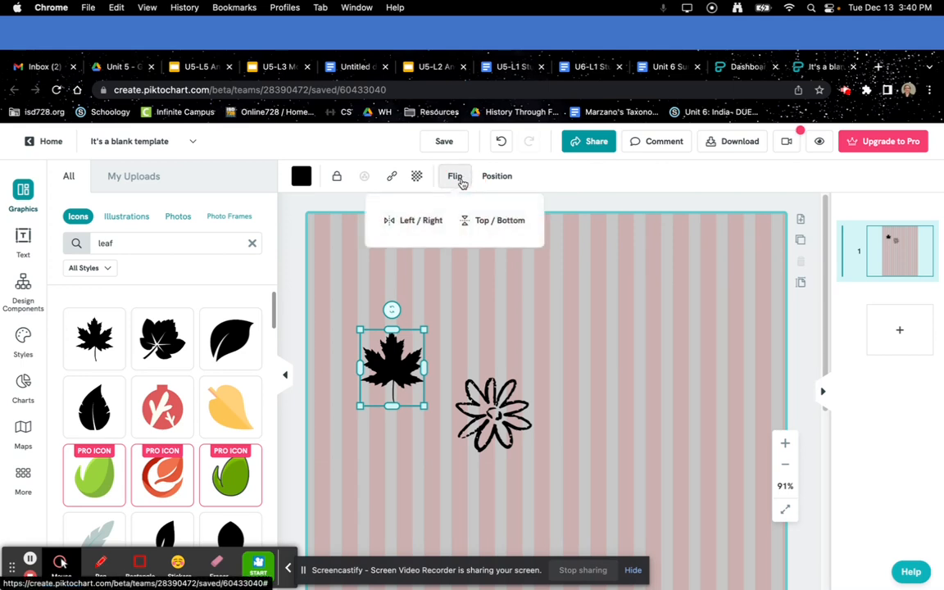
pyautogui.click(496, 179)
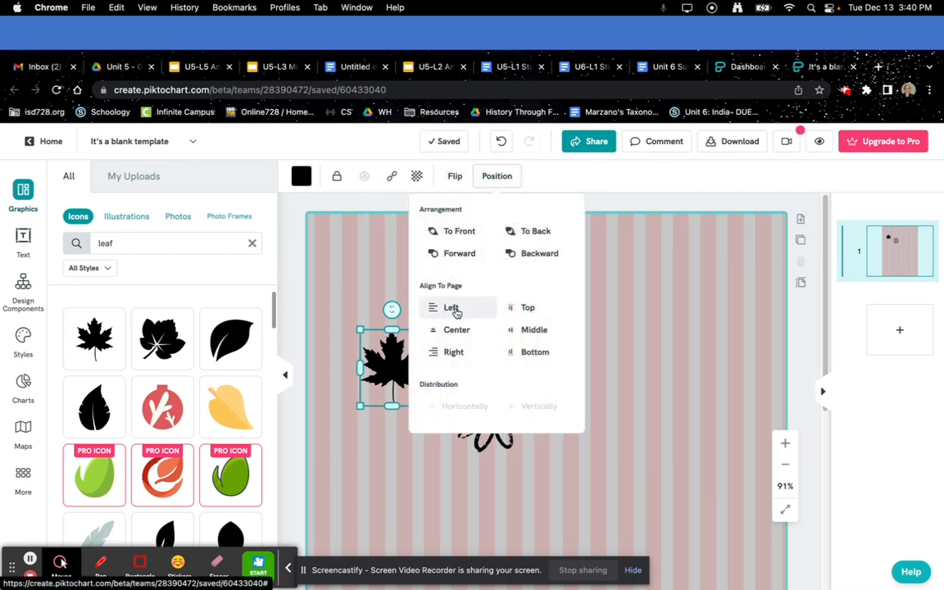
pyautogui.click(453, 352)
pyautogui.click(624, 353)
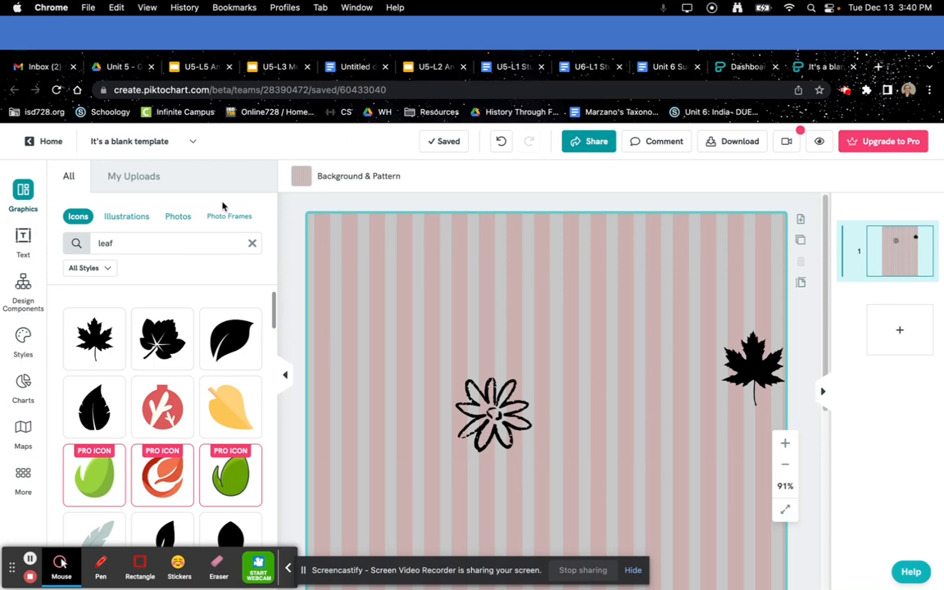
# - Browse the illustrations and place the red watercolor rose on the page above the hand-drawn flower
pyautogui.click(126, 216)
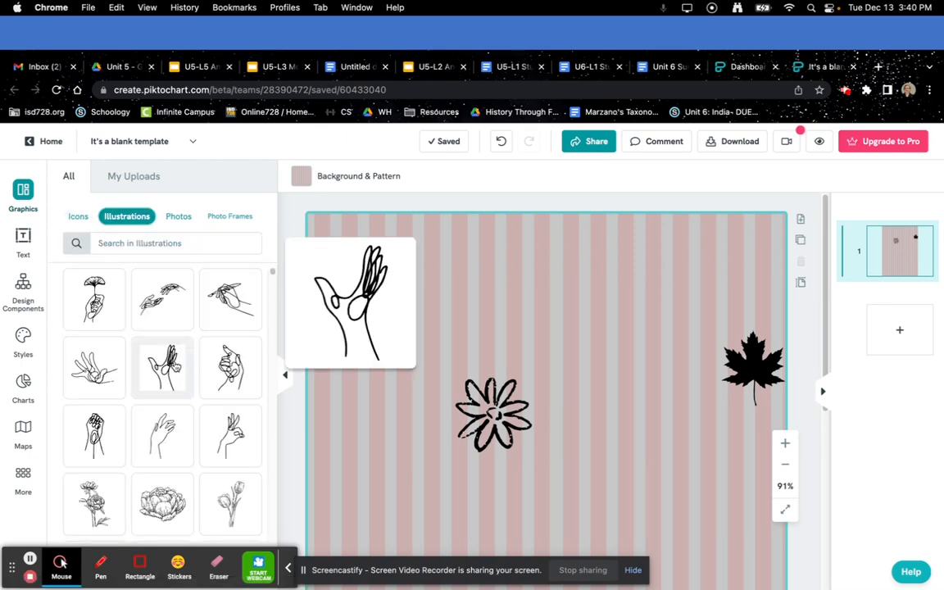
pyautogui.scroll(-2, 176, 367)
pyautogui.scroll(-10, 175, 366)
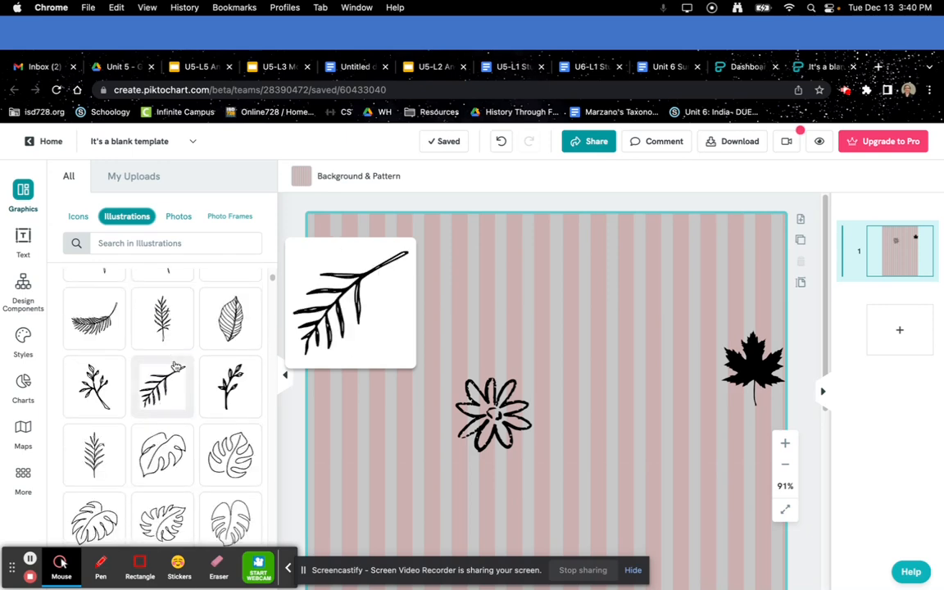
pyautogui.scroll(-8, 175, 367)
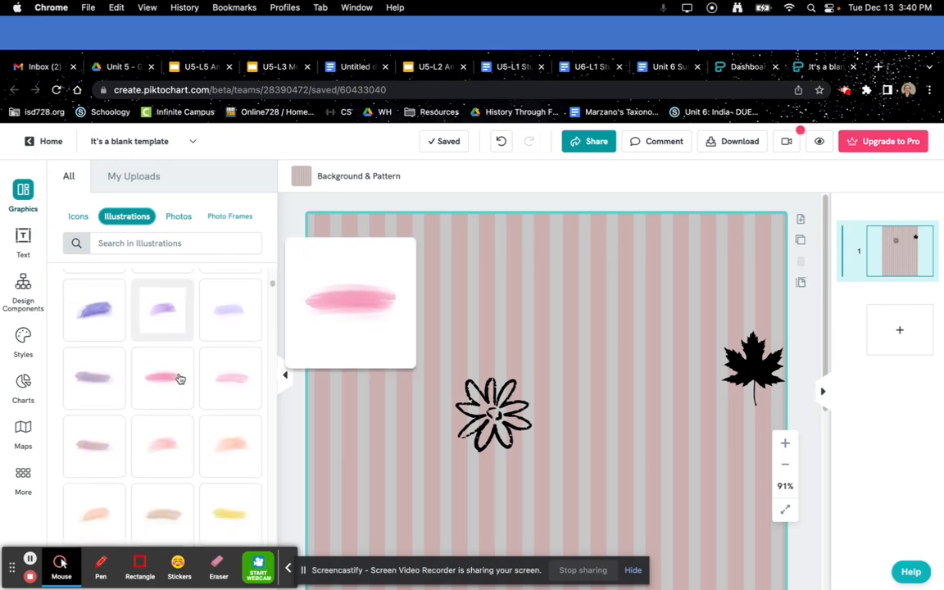
pyautogui.scroll(-4, 180, 378)
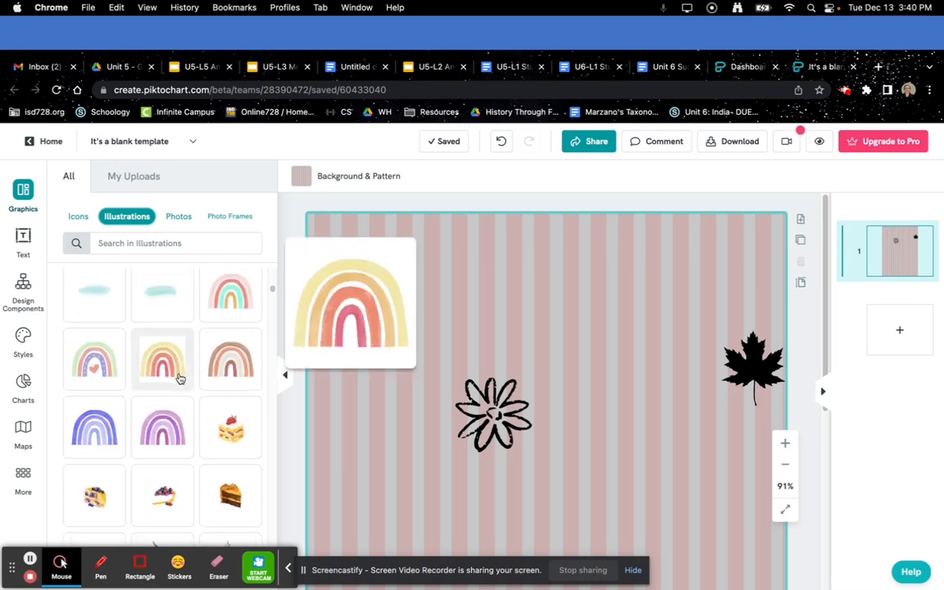
pyautogui.scroll(-8, 180, 378)
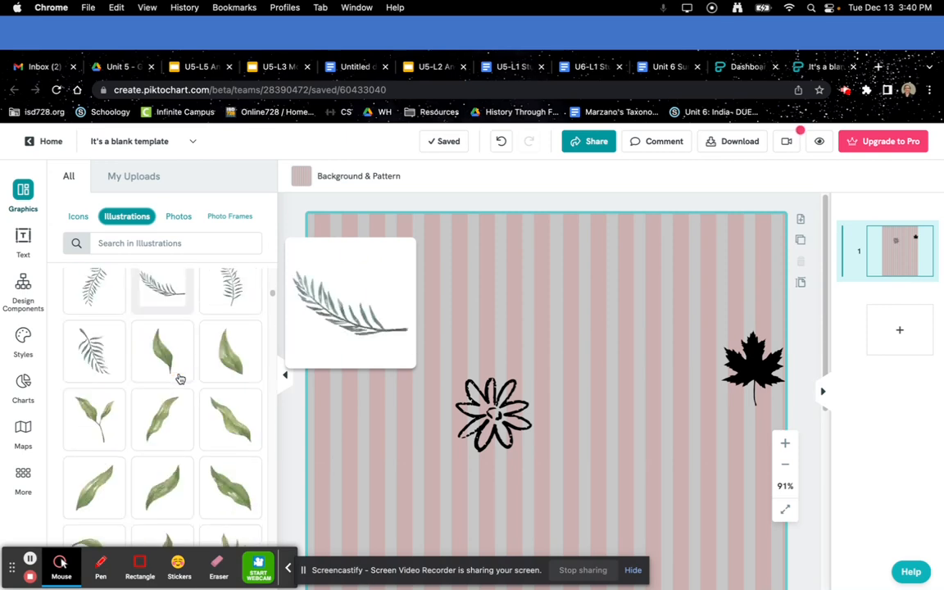
pyautogui.scroll(-10, 180, 379)
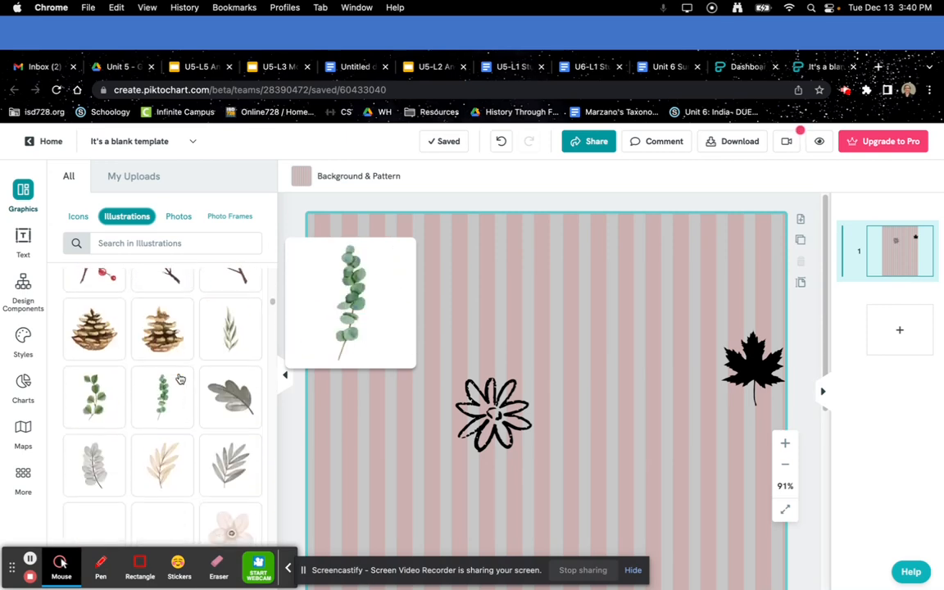
pyautogui.scroll(-6, 180, 379)
pyautogui.scroll(2, 180, 379)
pyautogui.moveTo(179, 379); pyautogui.dragTo(515, 281)
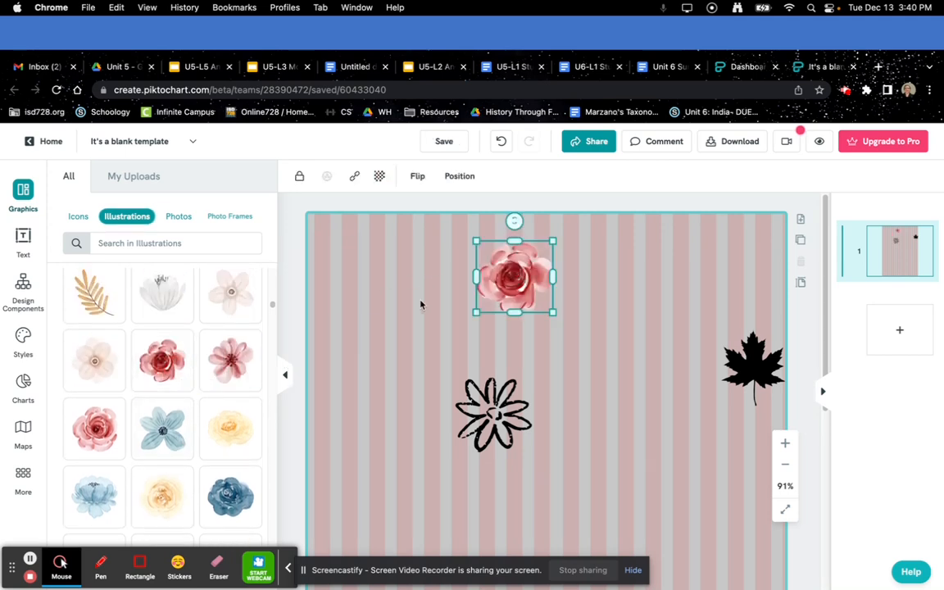
# - Search the photos for "india" and place the carved stone wheel photo beside the hand-drawn flower
pyautogui.click(179, 217)
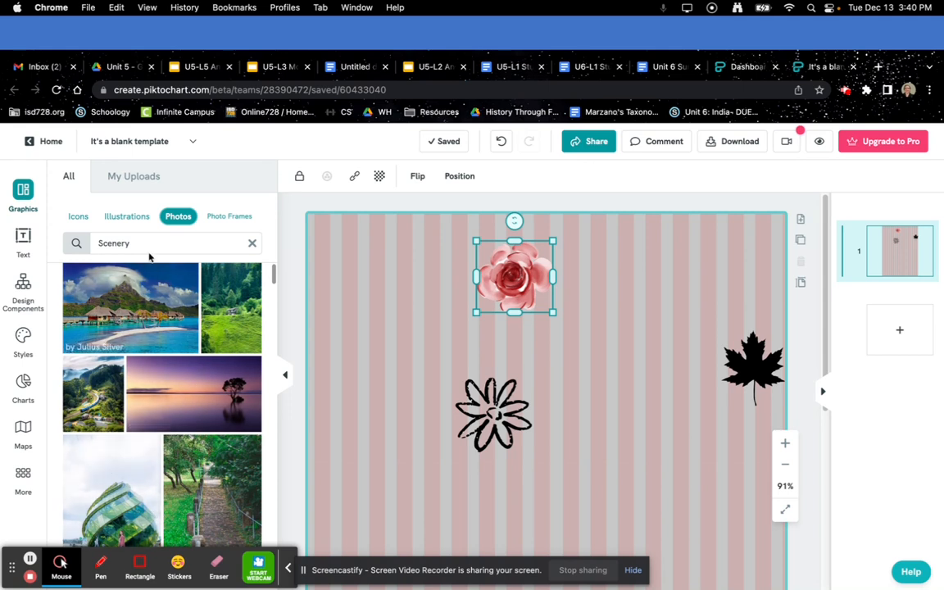
pyautogui.moveTo(140, 243); pyautogui.dragTo(86, 246)
pyautogui.write('india')
pyautogui.press('Return')
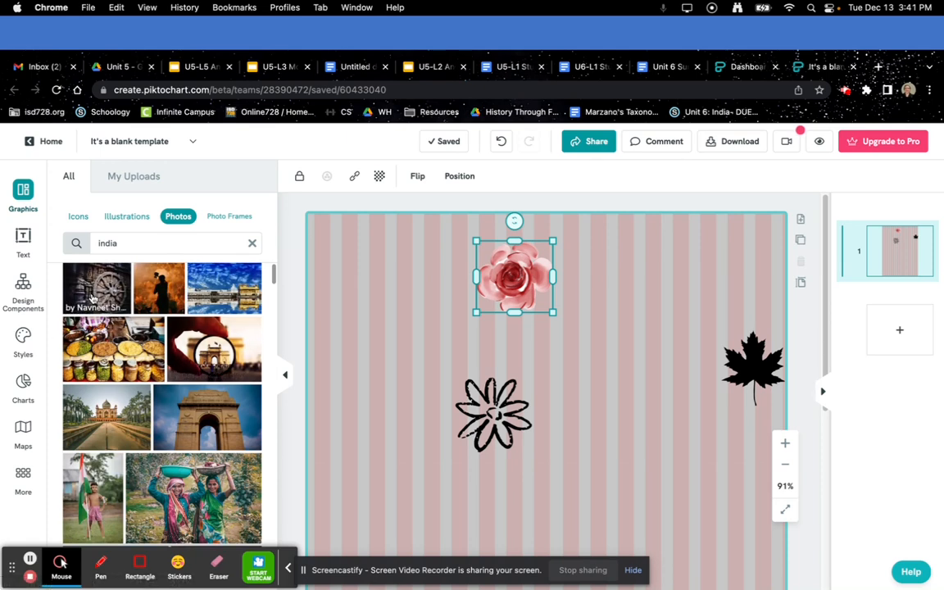
pyautogui.moveTo(104, 302); pyautogui.dragTo(421, 359)
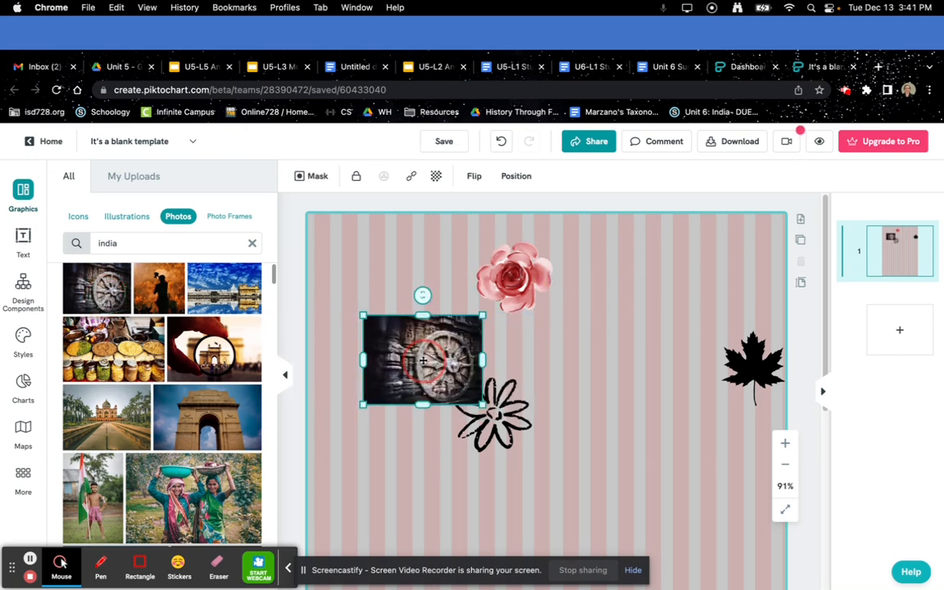
# - Enlarge the stone wheel photo between the flower and the maple leaf, and delete it from the page
pyautogui.moveTo(422, 359); pyautogui.dragTo(647, 359)
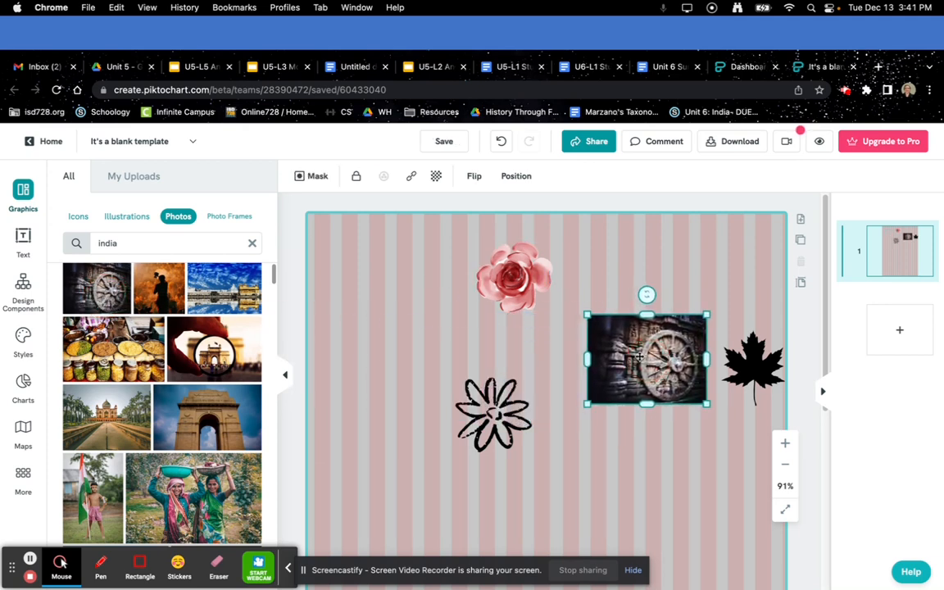
pyautogui.moveTo(587, 402); pyautogui.dragTo(547, 503)
pyautogui.press('BackSpace')
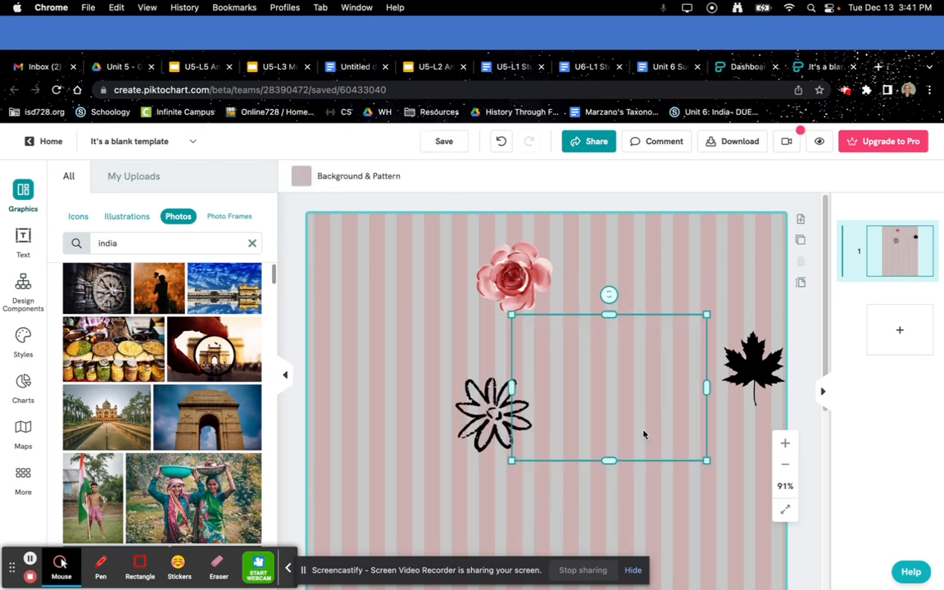
# - Browse the photo frames and add the starburst-shaped frame with the woman's portrait to the page
pyautogui.click(232, 217)
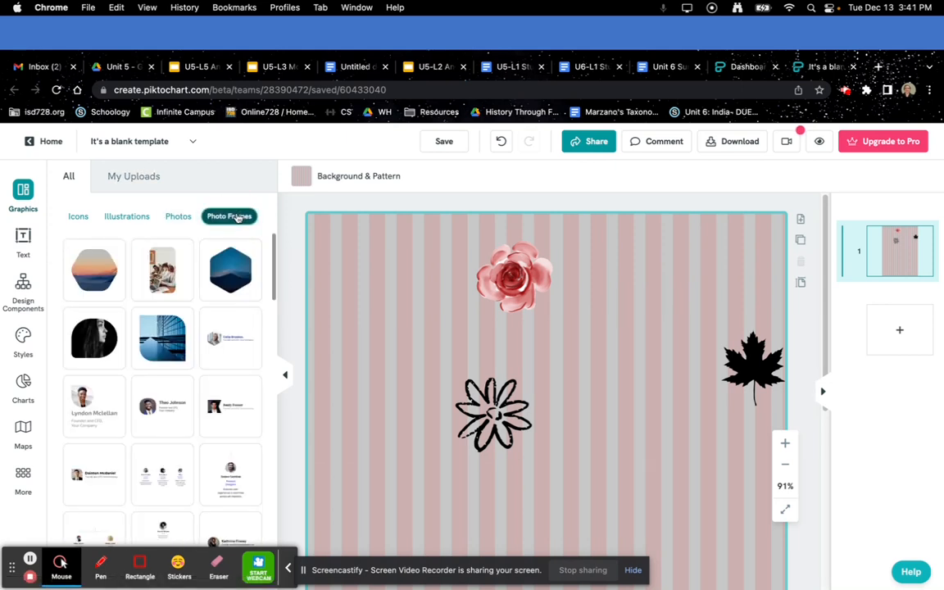
pyautogui.scroll(-10, 160, 430)
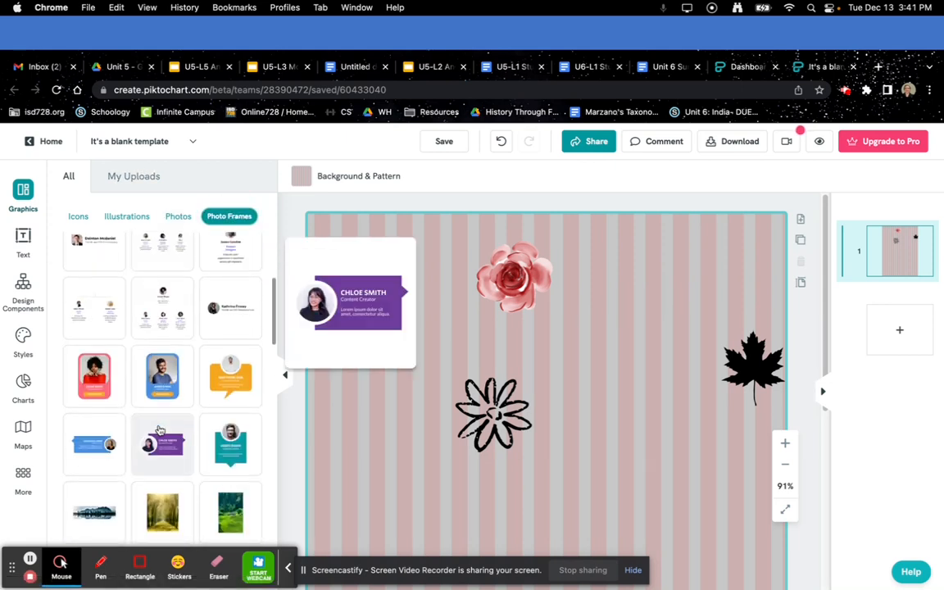
pyautogui.scroll(-2, 160, 429)
pyautogui.scroll(-5, 160, 429)
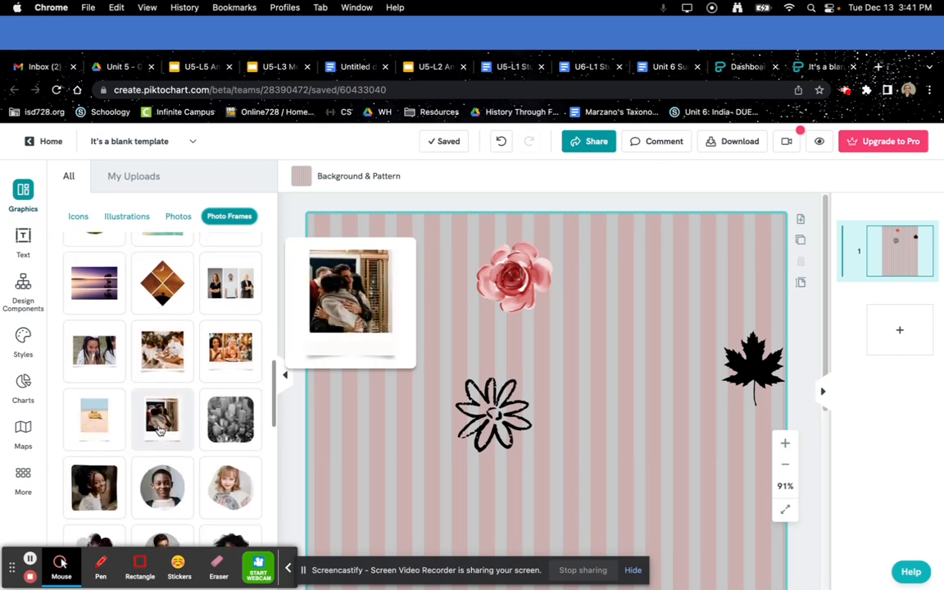
pyautogui.scroll(-5, 160, 430)
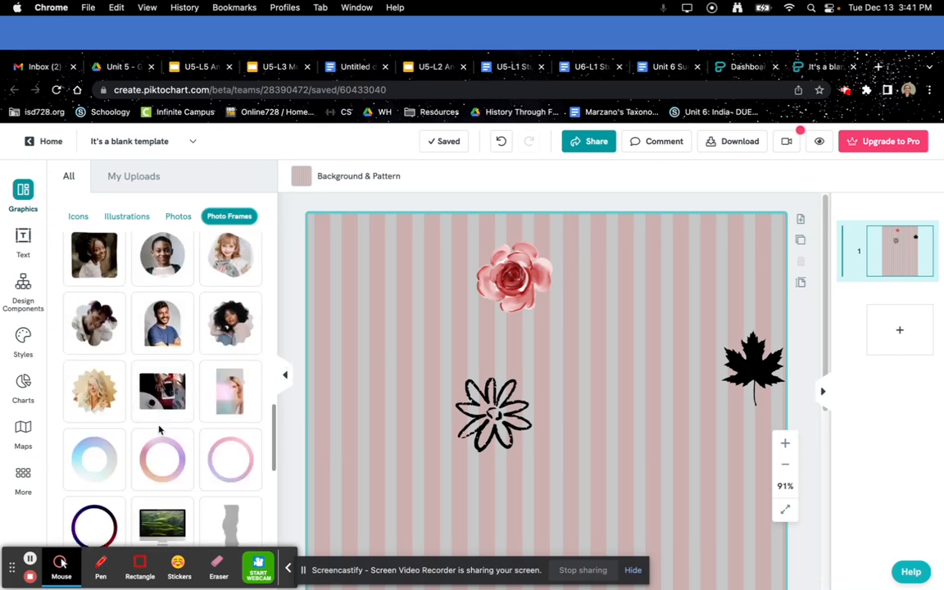
pyautogui.click(96, 392)
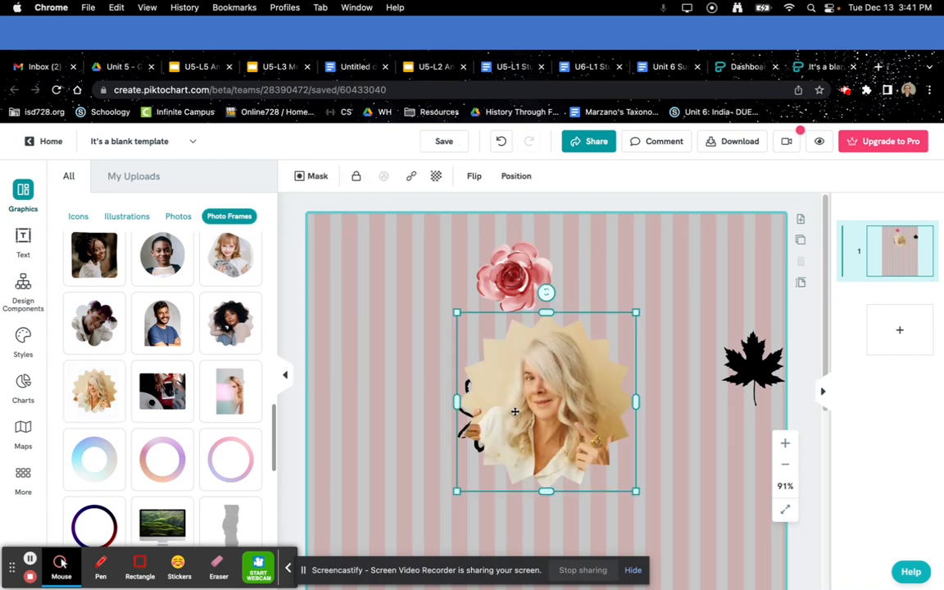
# - Replace the picture in the starburst frame with the uploaded photo of the bearded statue
pyautogui.moveTo(221, 396)
pyautogui.click(138, 168)
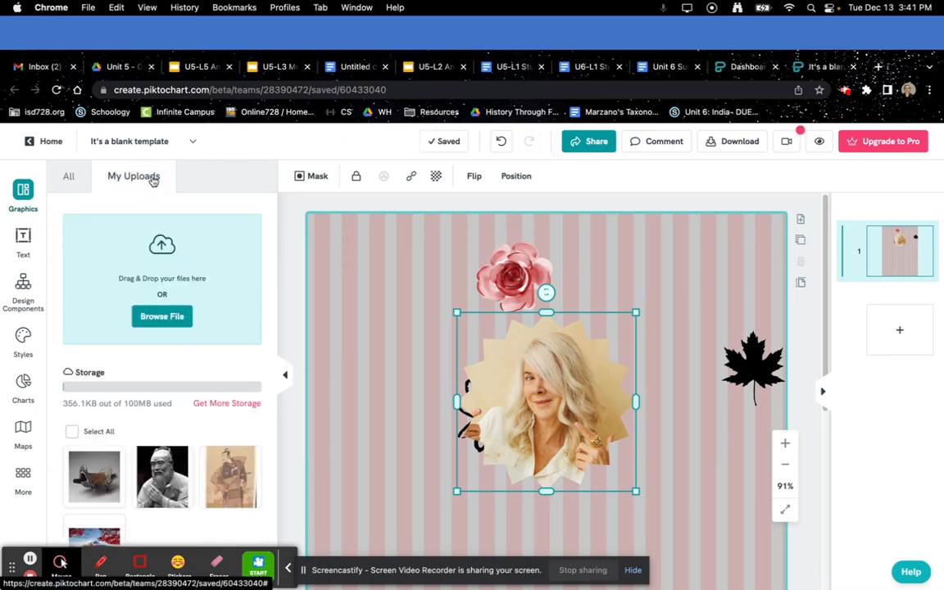
pyautogui.click(64, 182)
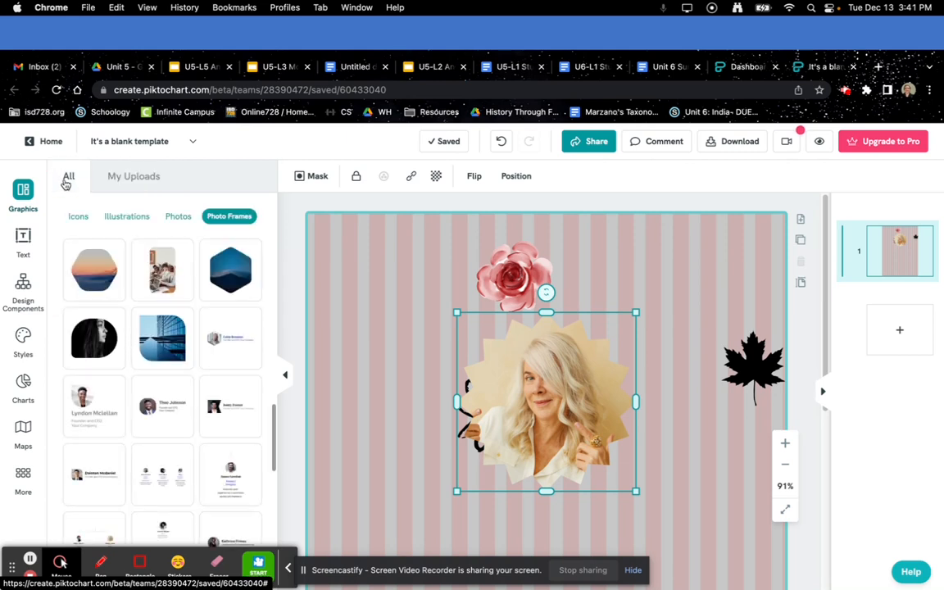
pyautogui.click(147, 179)
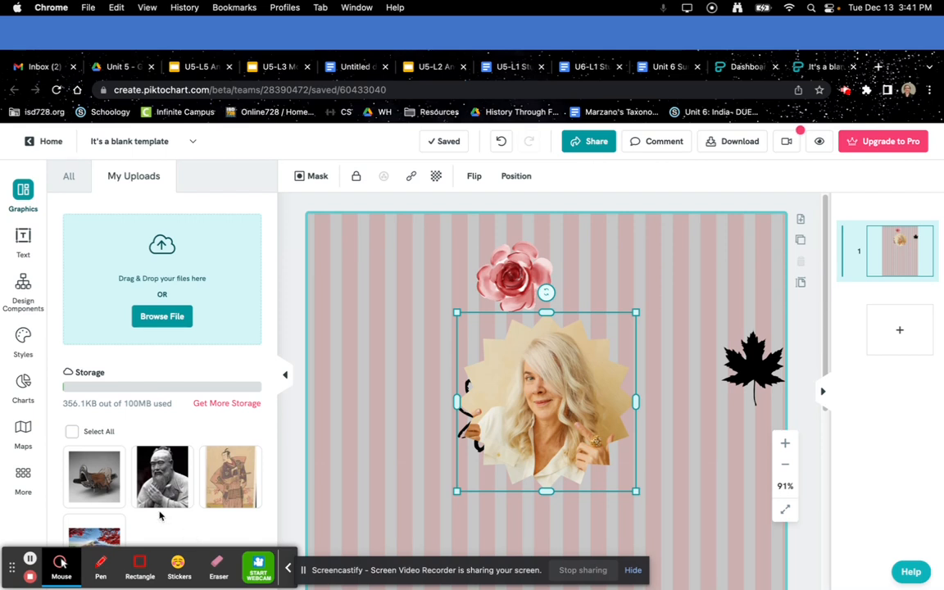
pyautogui.moveTo(158, 463); pyautogui.dragTo(536, 410)
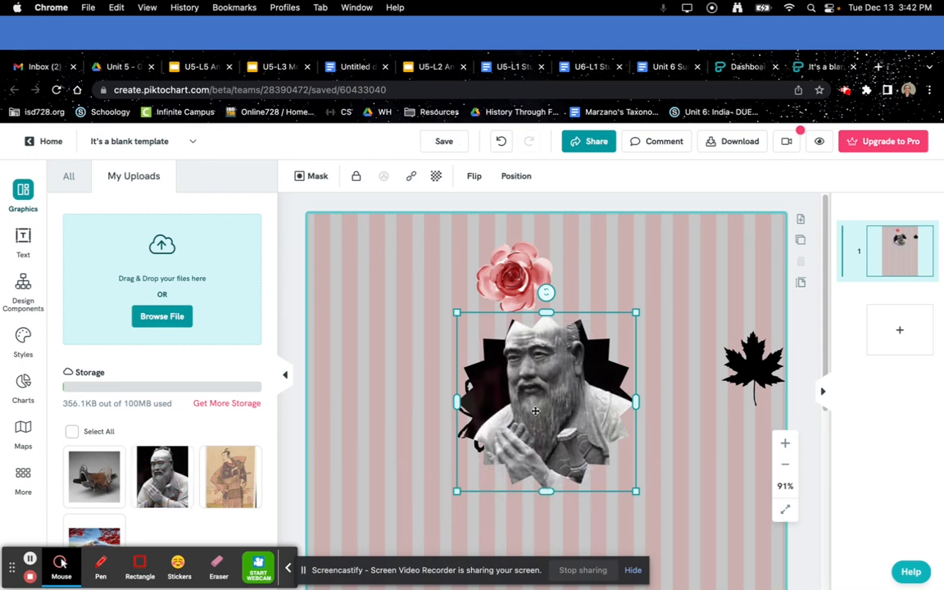
# - Shrink the framed statue photo and place it between the hand-drawn flower and the maple leaf
pyautogui.moveTo(637, 490); pyautogui.dragTo(569, 423)
pyautogui.moveTo(499, 373); pyautogui.dragTo(611, 407)
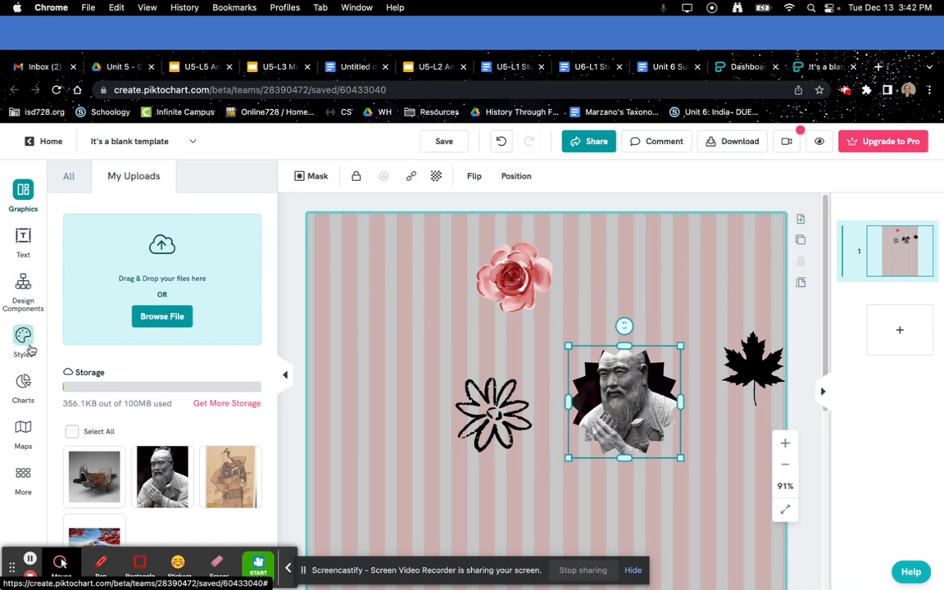
pyautogui.click(25, 197)
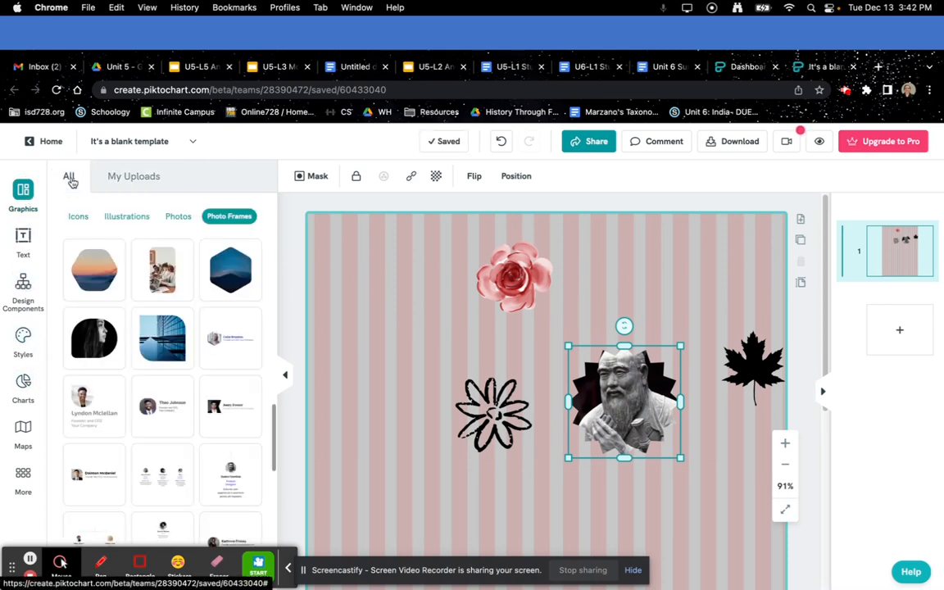
# - Add a header text to the page and replace its placeholder with "India ia a super cool country"
pyautogui.click(24, 238)
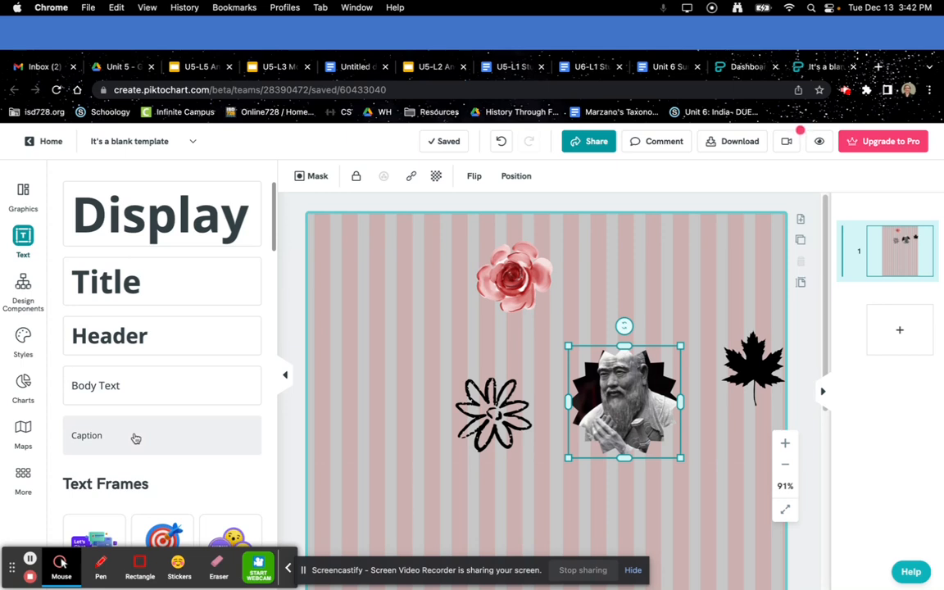
pyautogui.click(176, 336)
pyautogui.press('BackSpace')
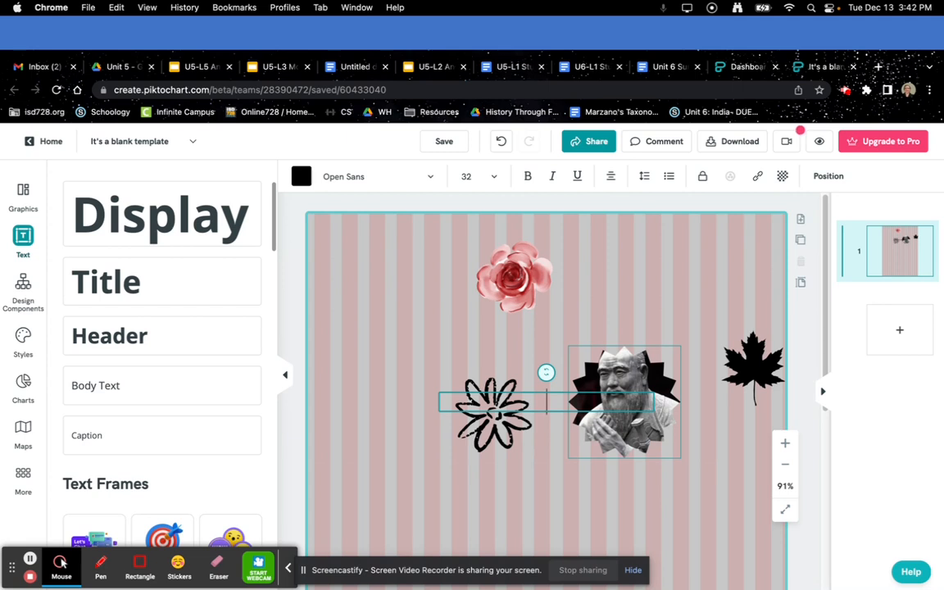
pyautogui.write('India ia')
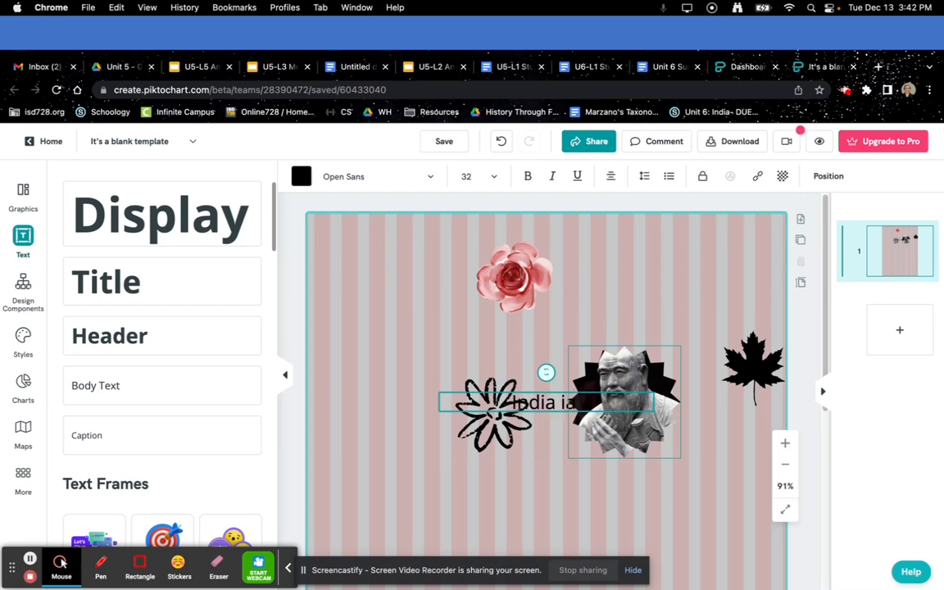
pyautogui.write(' a')
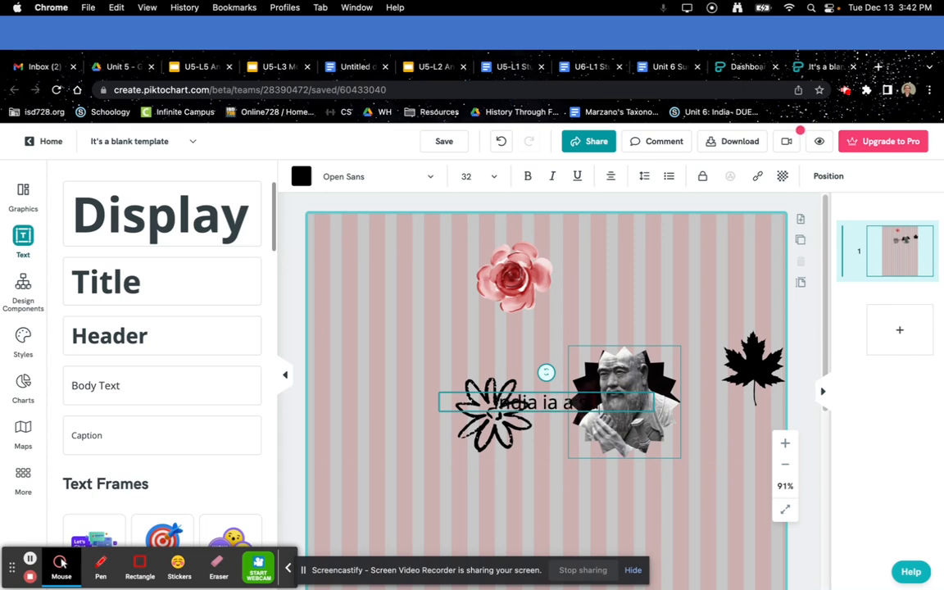
pyautogui.write(' super cool country')
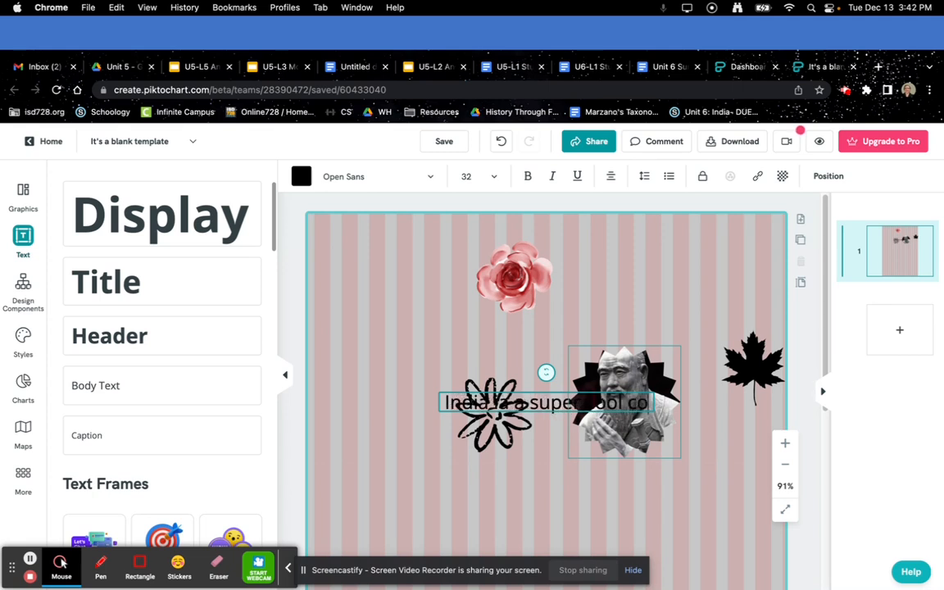
pyautogui.click(472, 494)
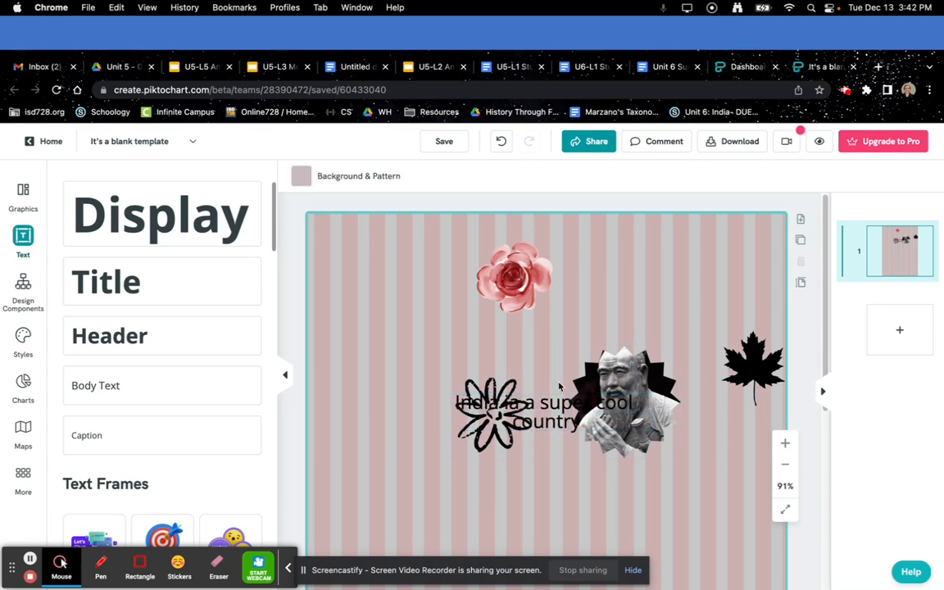
# - Move the India sentence between the rose and the hand-drawn flower and enlarge it to font size 35
pyautogui.moveTo(502, 408); pyautogui.dragTo(403, 352)
pyautogui.moveTo(535, 360); pyautogui.dragTo(562, 365)
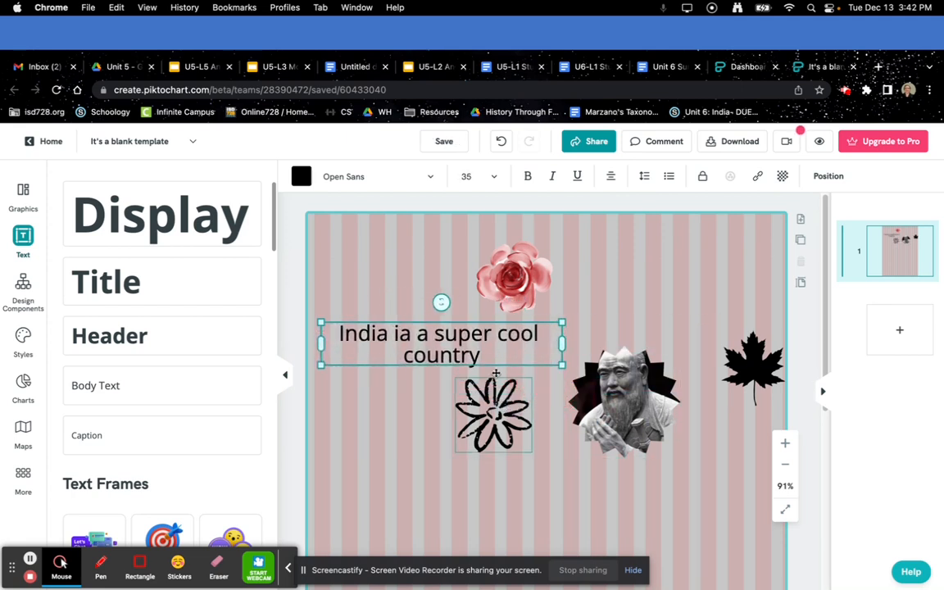
pyautogui.moveTo(541, 334); pyautogui.dragTo(342, 335)
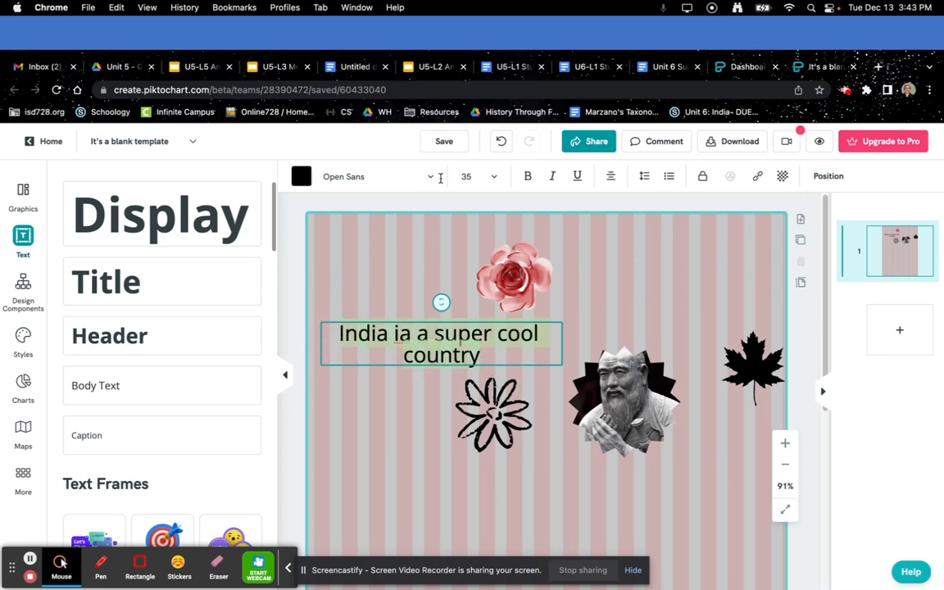
pyautogui.click(494, 177)
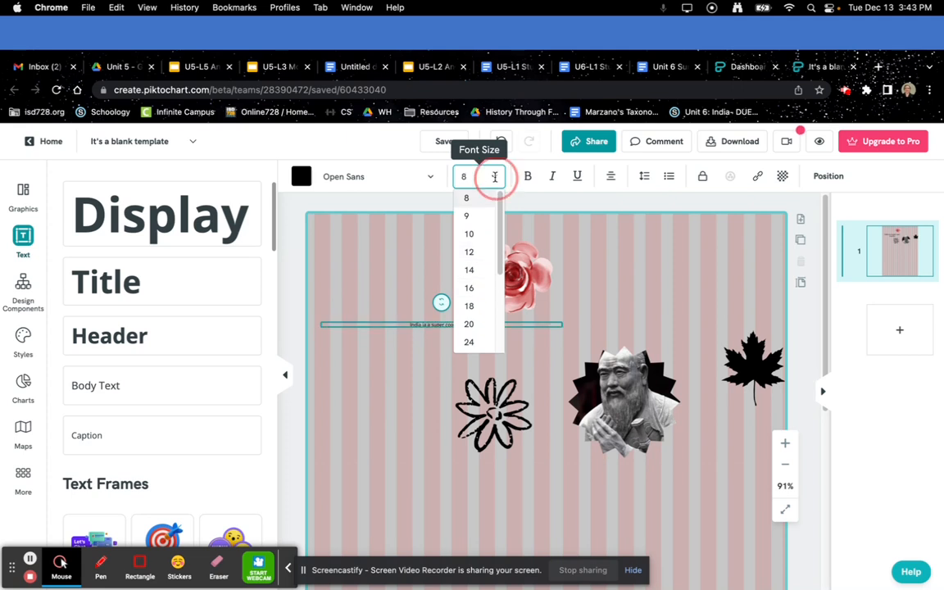
pyautogui.click(514, 208)
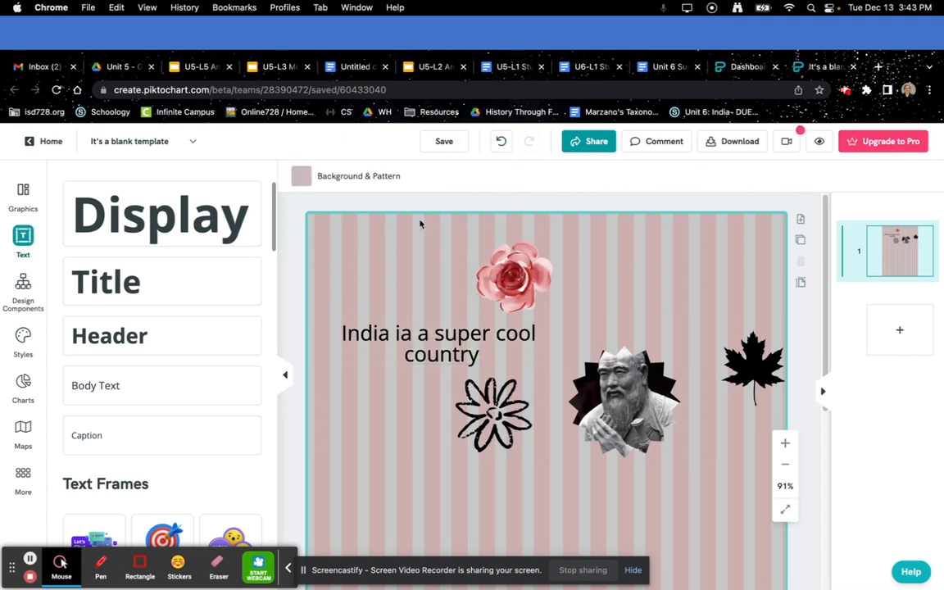
# - Format the India sentence as an unordered list item
pyautogui.click(409, 358)
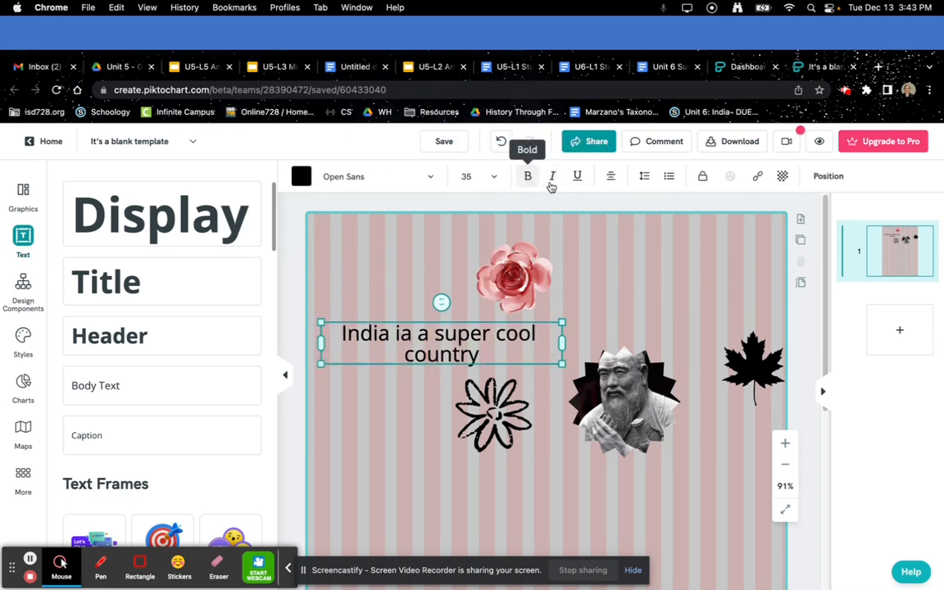
pyautogui.click(610, 177)
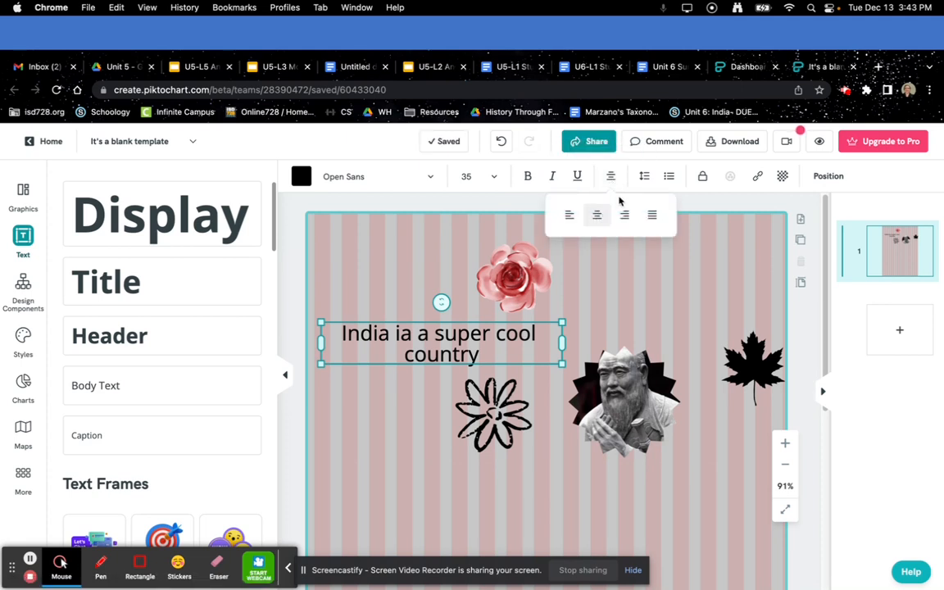
pyautogui.click(619, 180)
pyautogui.click(644, 180)
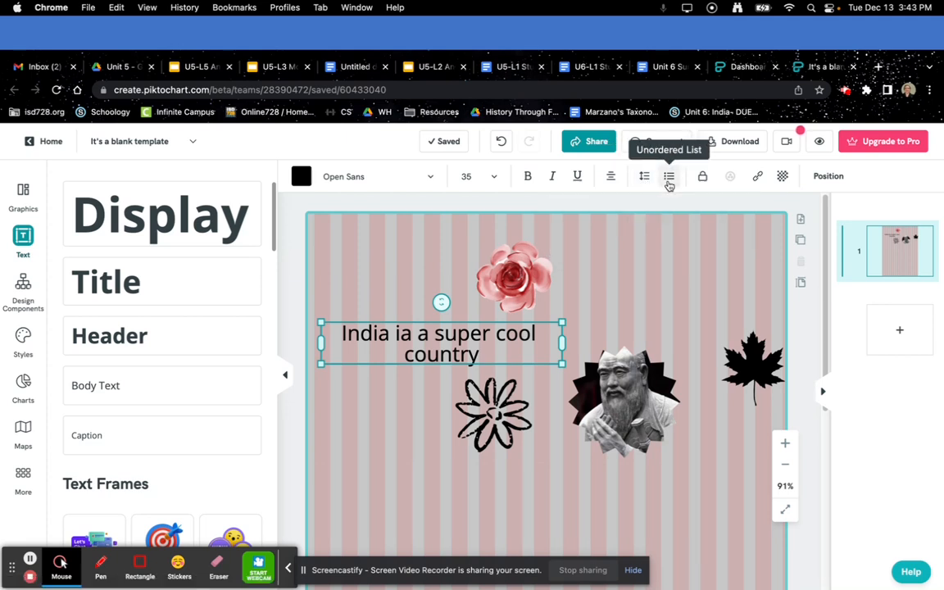
pyautogui.click(669, 178)
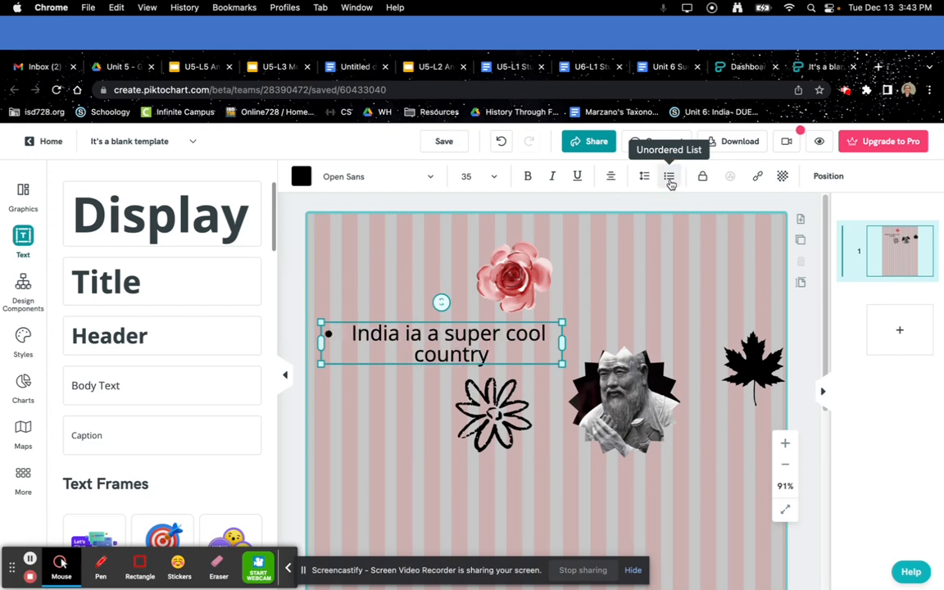
# - Change the text color of the bulleted India sentence to red
pyautogui.click(301, 176)
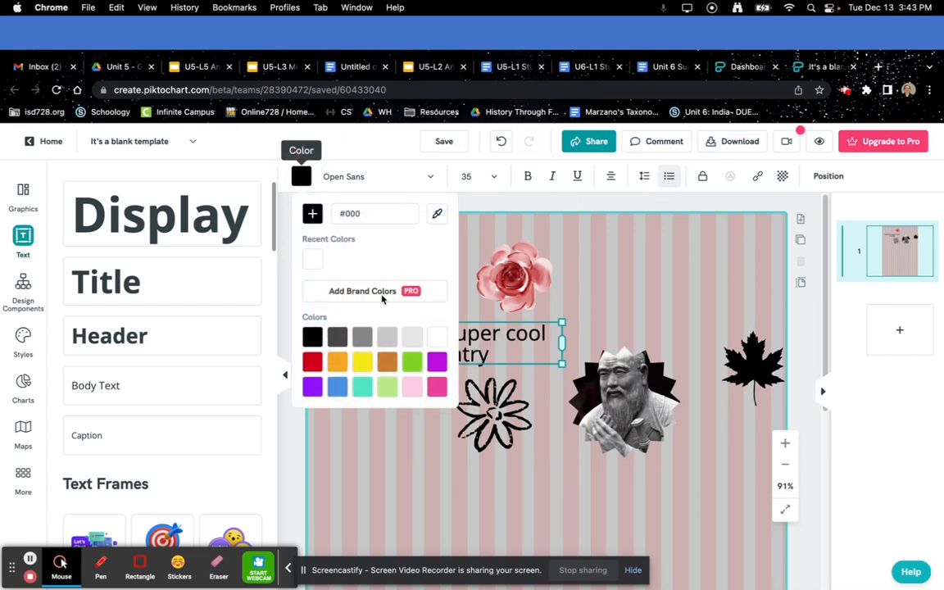
pyautogui.click(312, 361)
pyautogui.click(437, 459)
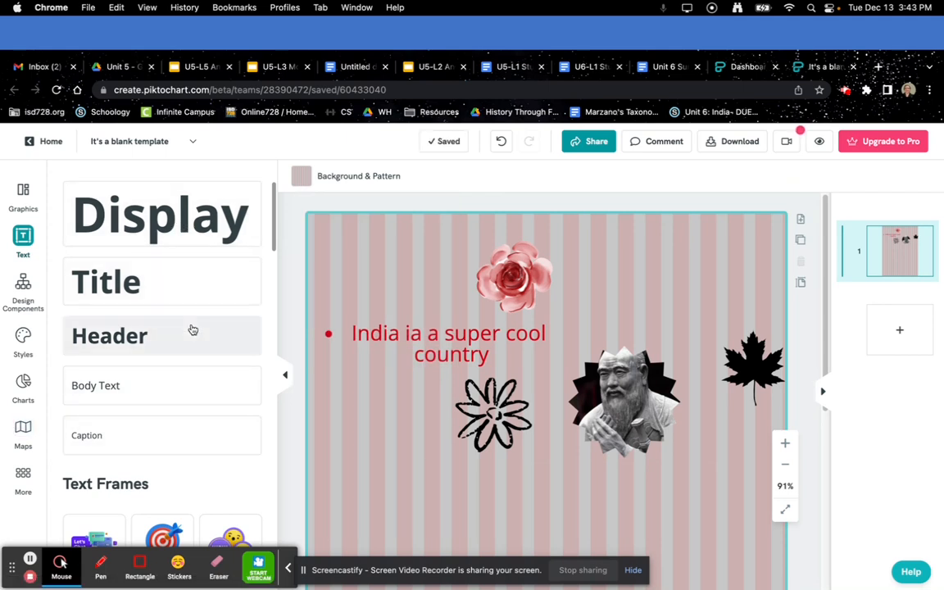
# - Browse the text frames and add the peach rounded-square frame reading "75% Global merchants" to the page
pyautogui.scroll(-5, 192, 329)
pyautogui.scroll(-10, 192, 329)
pyautogui.scroll(-10, 192, 330)
pyautogui.scroll(-10, 192, 329)
pyautogui.scroll(-10, 192, 329)
pyautogui.scroll(-10, 191, 329)
pyautogui.scroll(-10, 192, 330)
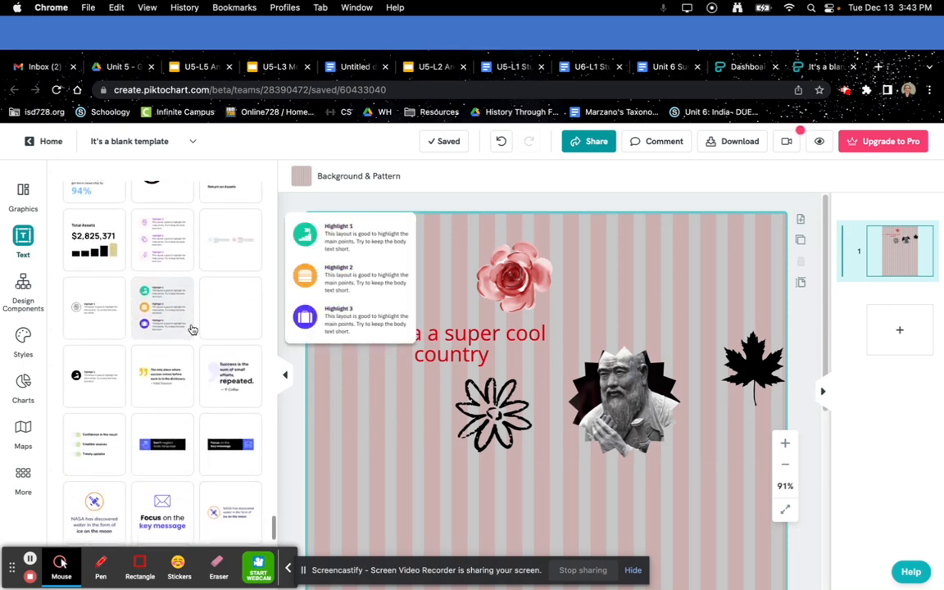
pyautogui.scroll(-3, 192, 329)
pyautogui.scroll(-10, 192, 330)
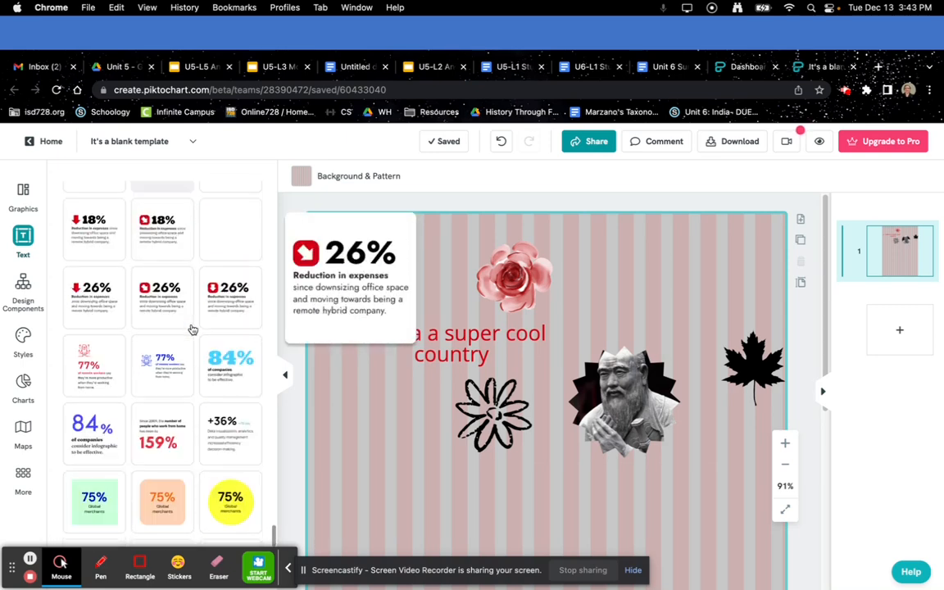
pyautogui.click(162, 346)
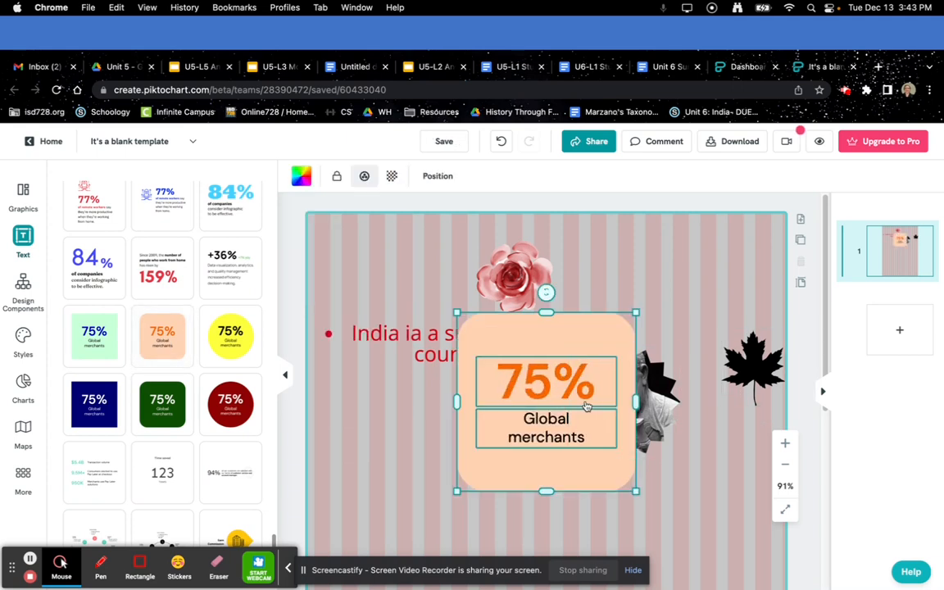
# - Change the percentage in the peach frame to 60%
pyautogui.doubleClick(547, 388)
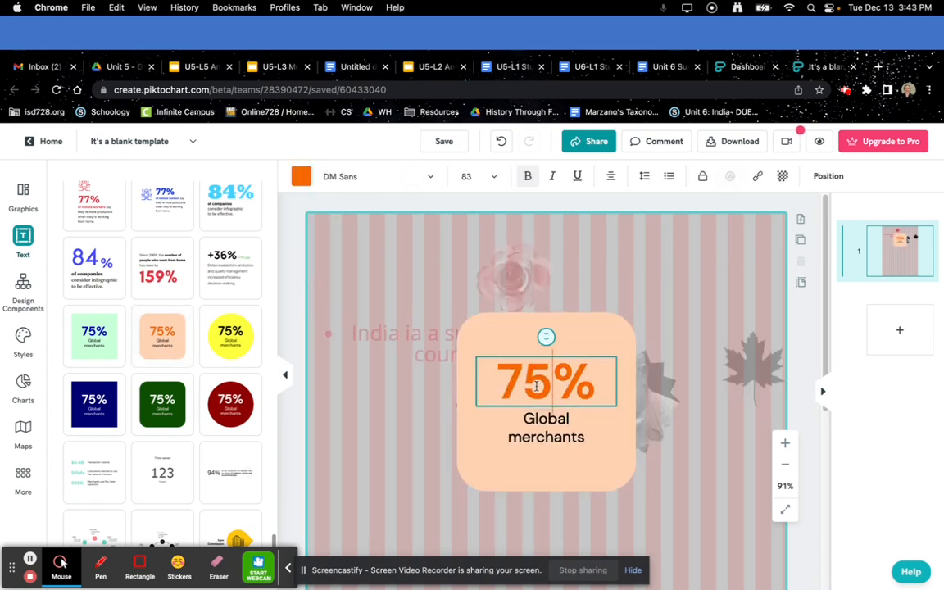
pyautogui.press('BackSpace')
pyautogui.press('BackSpace')
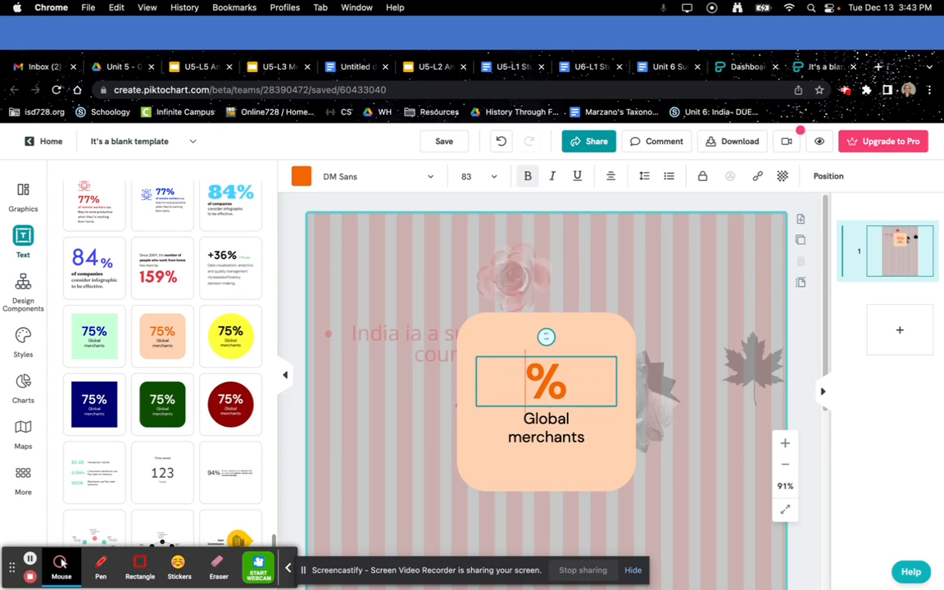
pyautogui.write('60')
# - Replace the caption under the percentage in the peach frame with "are hindu"
pyautogui.click(558, 432)
pyautogui.click(585, 437)
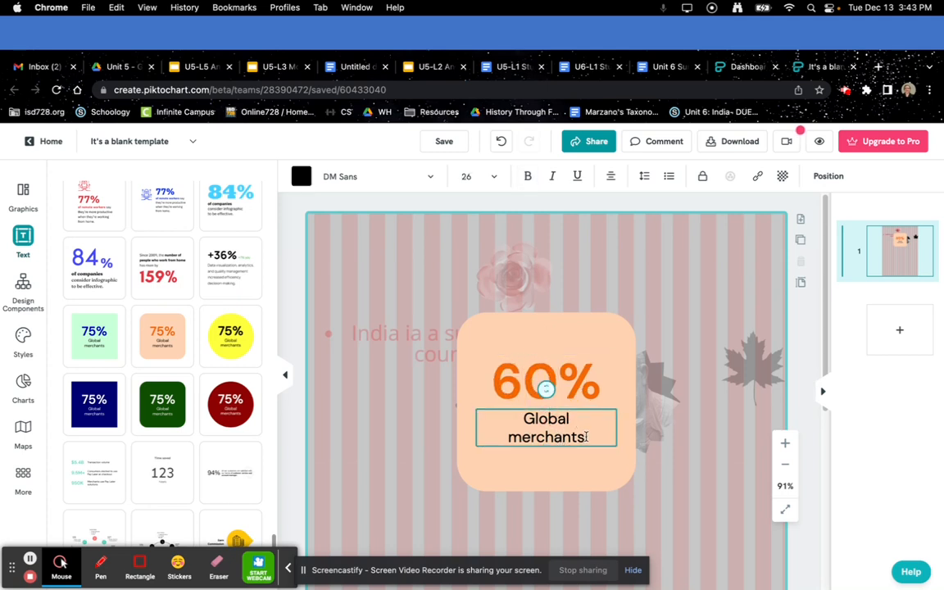
pyautogui.press('super+a')
pyautogui.write('are hl')
pyautogui.write('nd')
pyautogui.press('BackSpace')
pyautogui.press('BackSpace')
pyautogui.press('BackSpace')
pyautogui.write('indu')
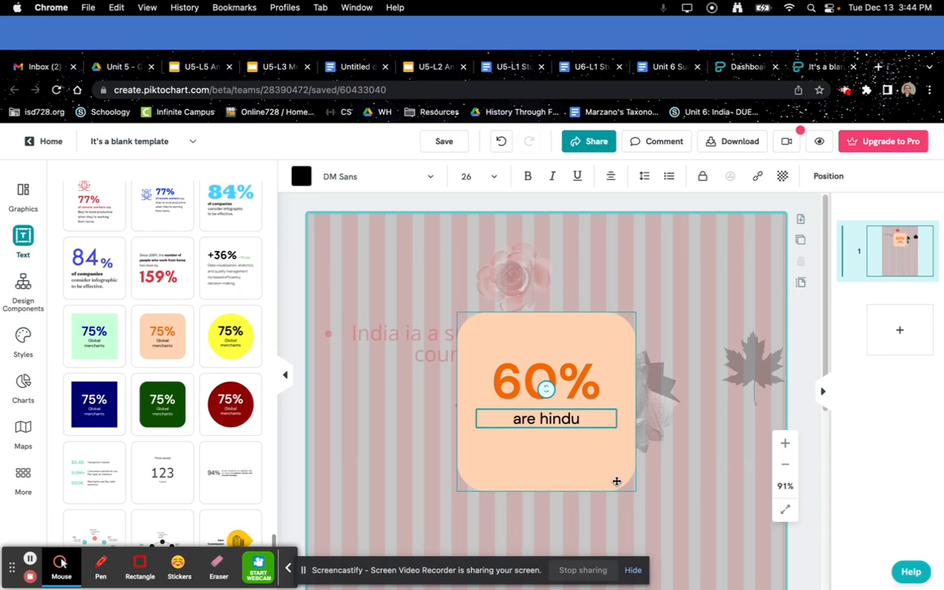
# - Shrink the peach percentage frame and move it above the statue photo and maple leaf, beside the rose
pyautogui.click(579, 474)
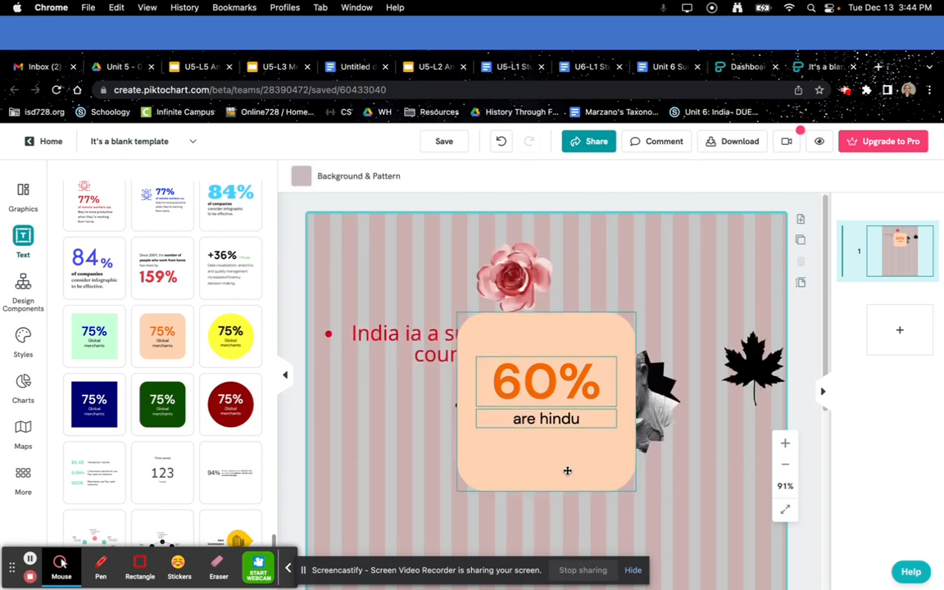
pyautogui.moveTo(635, 490); pyautogui.dragTo(708, 305)
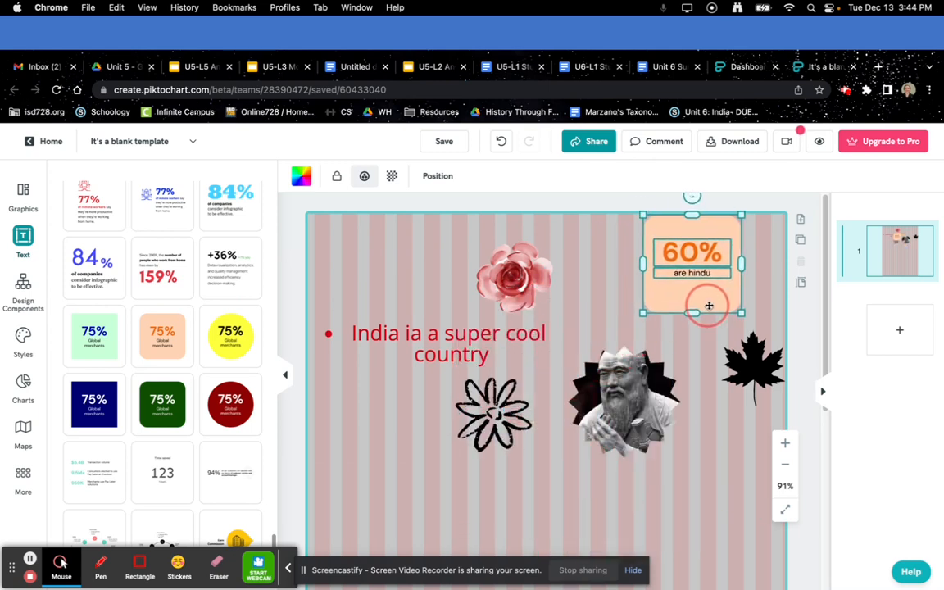
pyautogui.click(586, 307)
# - Look through the remaining text frames, the design components, the color schemes and the chart types
pyautogui.moveTo(220, 369)
pyautogui.scroll(-5, 136, 420)
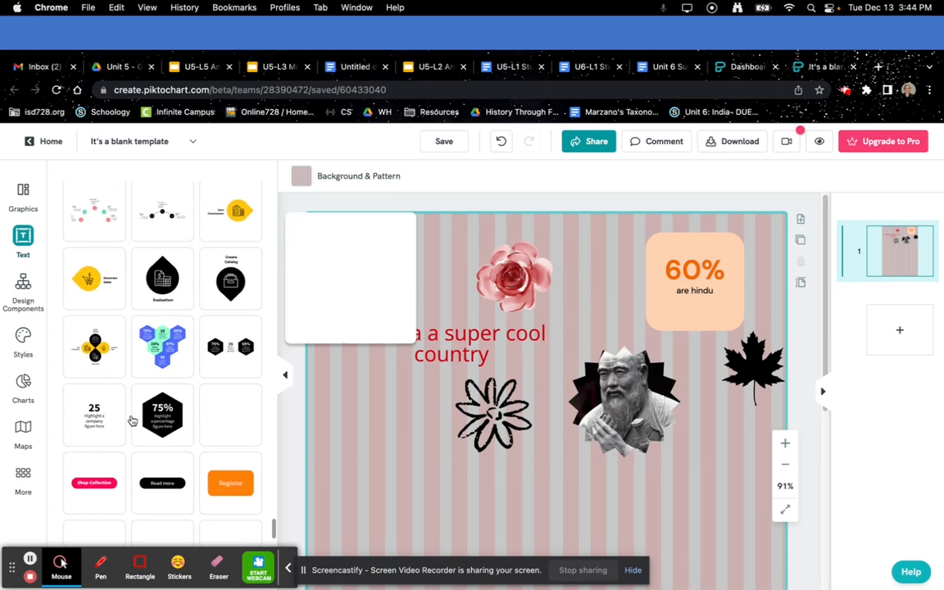
pyautogui.moveTo(133, 420)
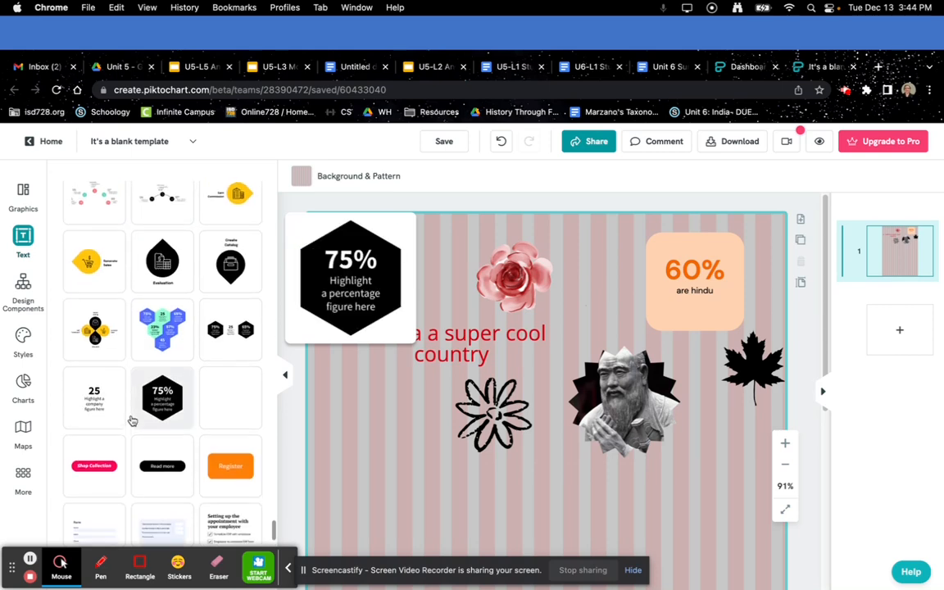
pyautogui.scroll(15, 133, 418)
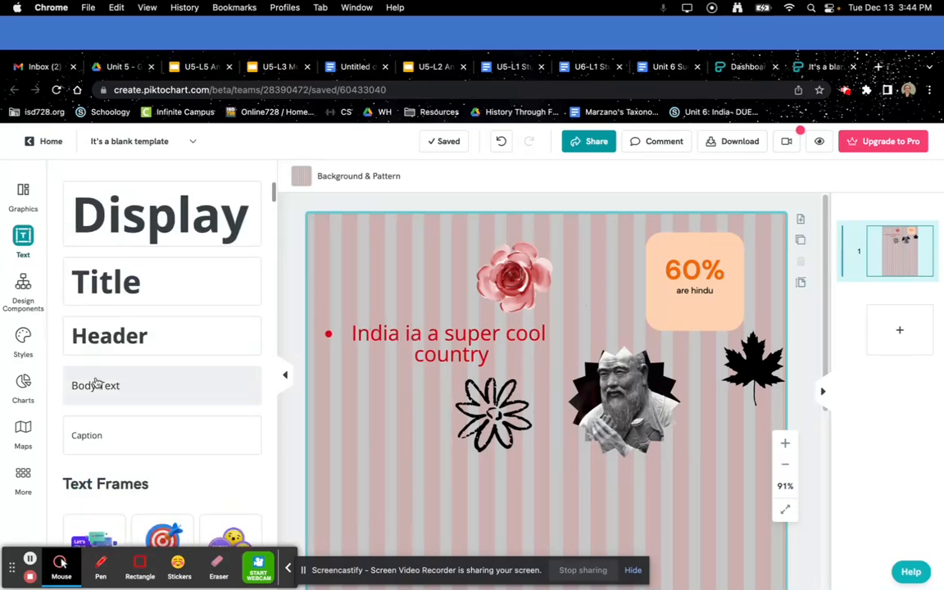
pyautogui.click(23, 287)
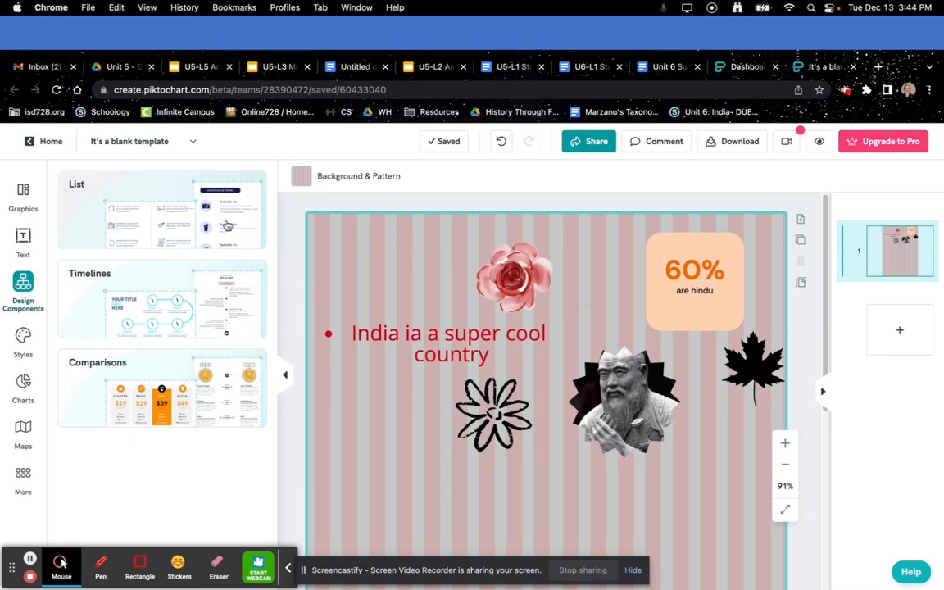
pyautogui.click(25, 336)
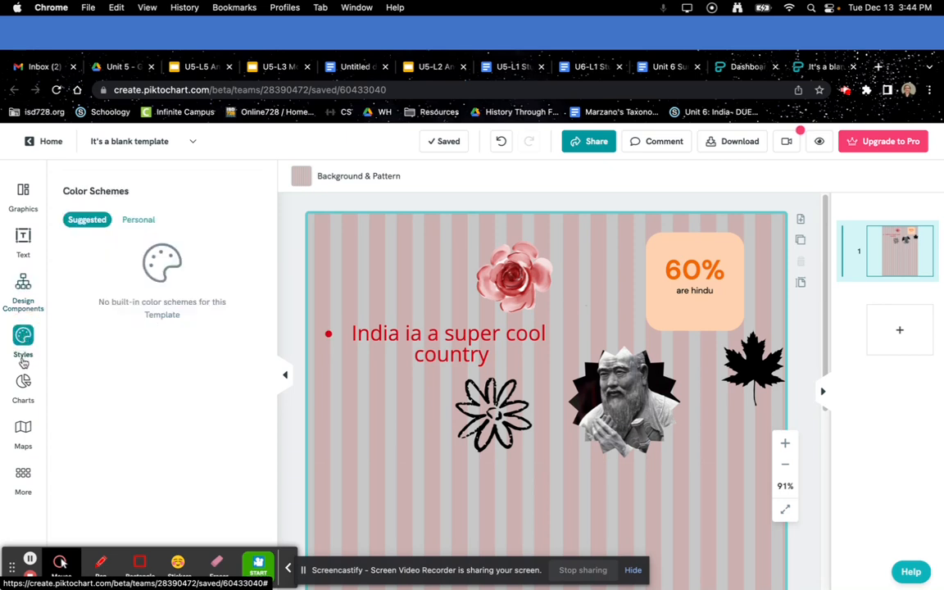
pyautogui.click(27, 383)
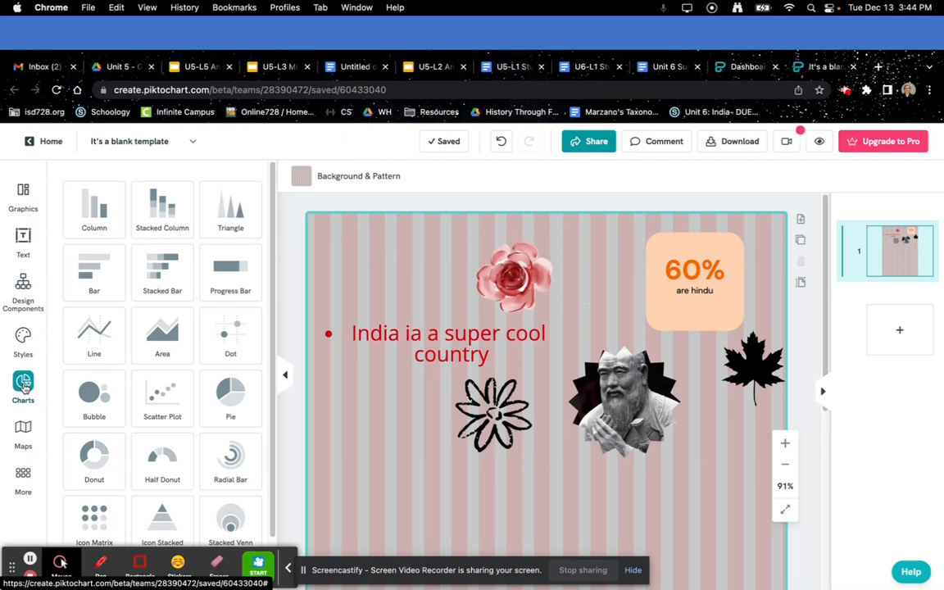
# - Try adding the India map, found by searching the country maps for "india", and remove it from the page
pyautogui.click(23, 428)
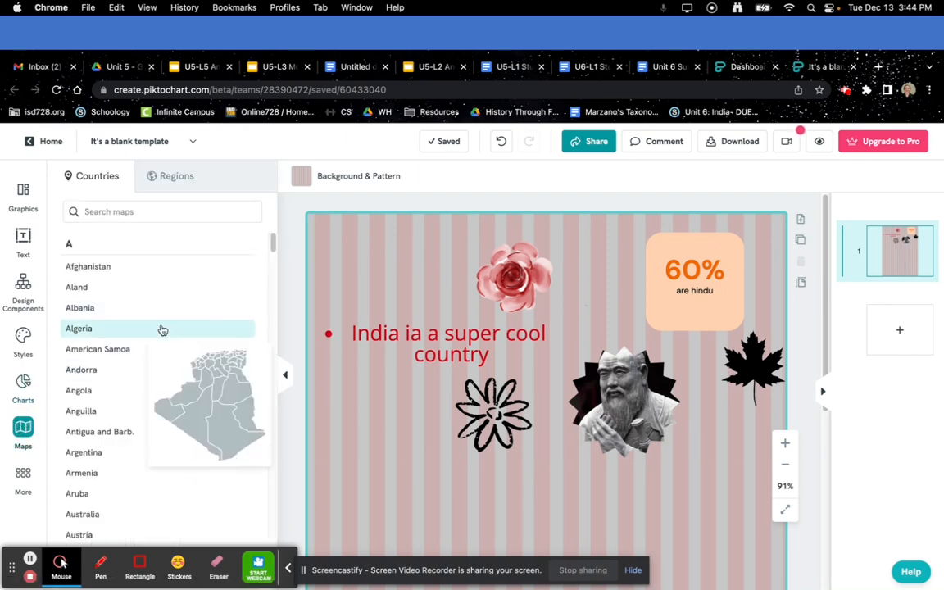
pyautogui.scroll(-5, 157, 405)
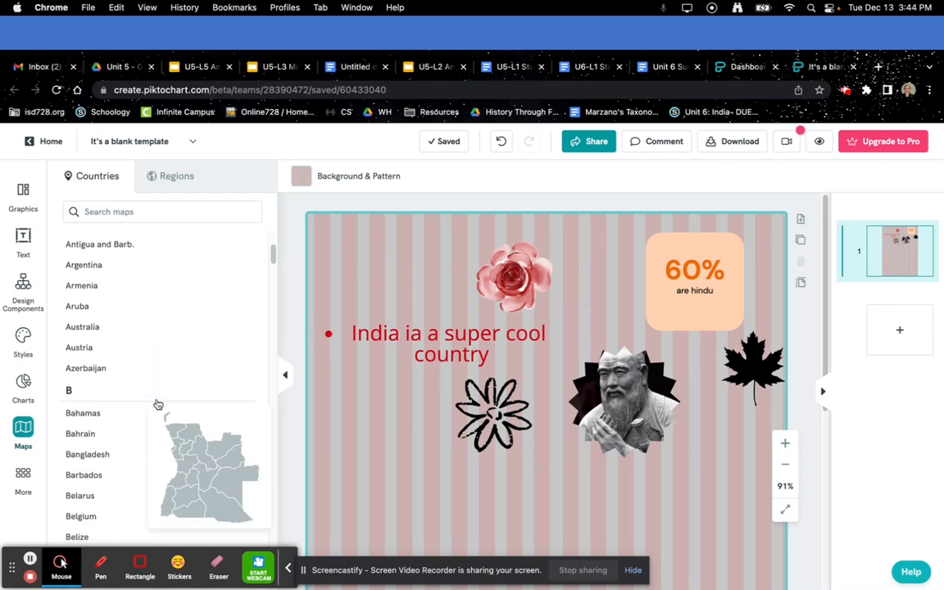
pyautogui.scroll(5, 157, 405)
pyautogui.click(116, 213)
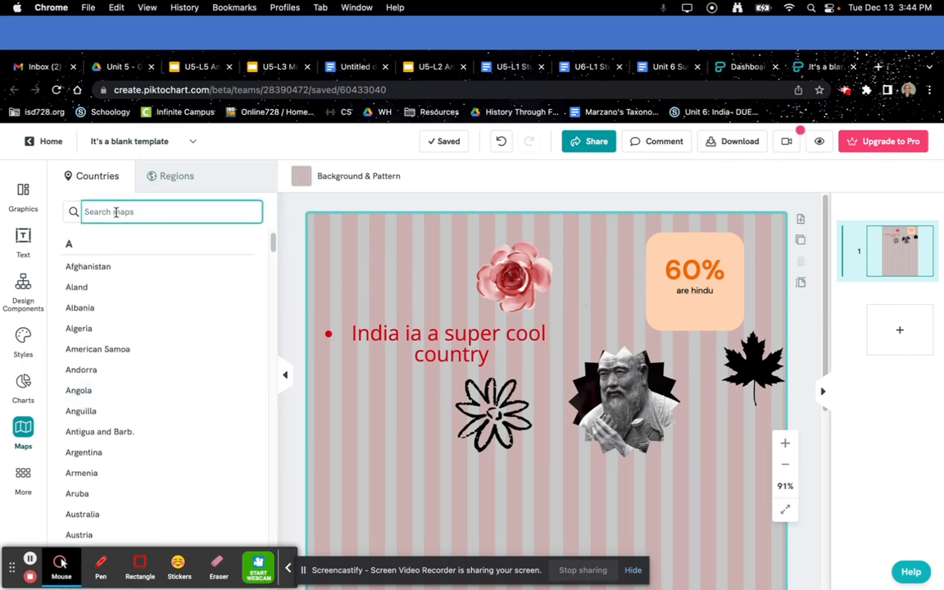
pyautogui.write('india')
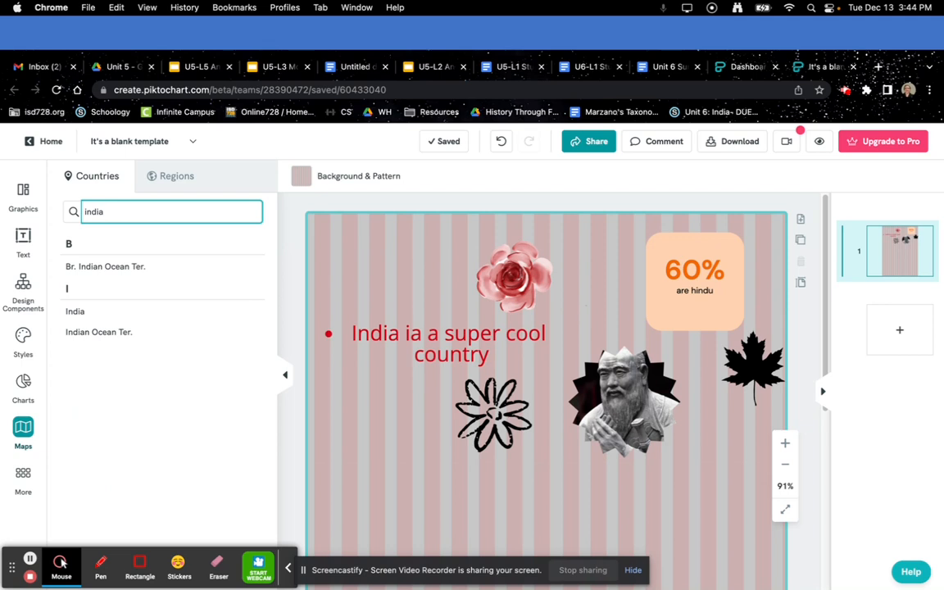
pyautogui.click(87, 313)
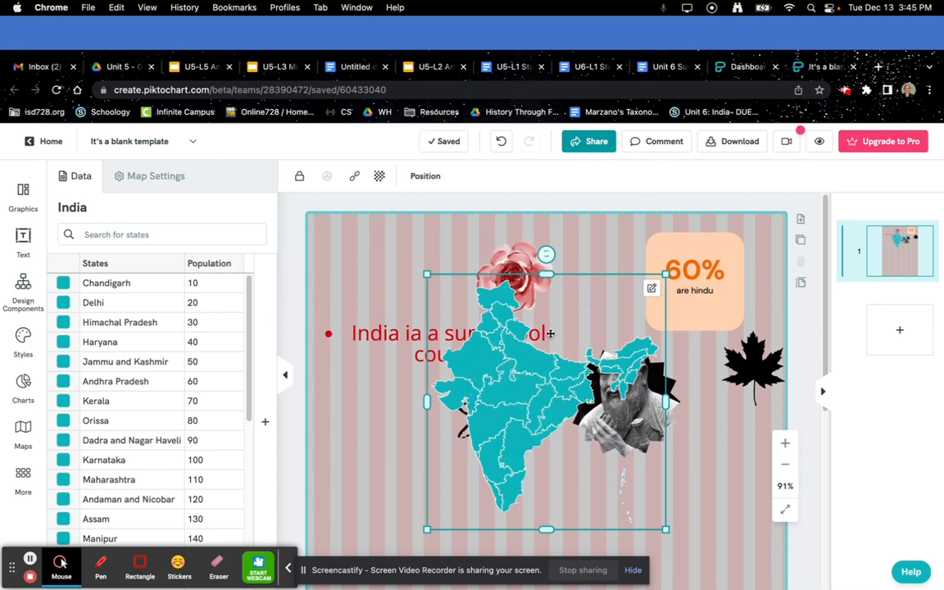
pyautogui.press('BackSpace')
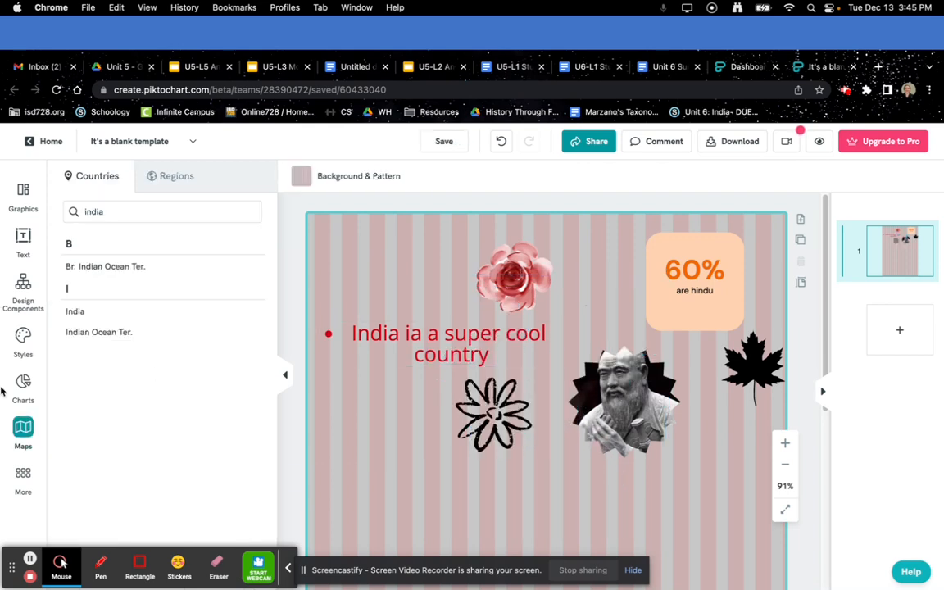
# - Look over the available video and table elements and return to the photo frames among the graphics
pyautogui.click(23, 475)
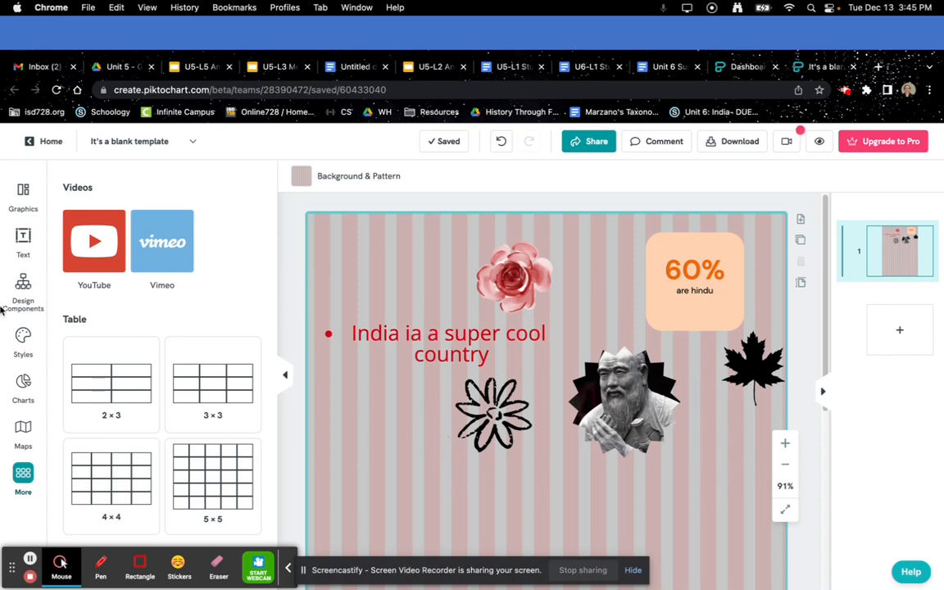
pyautogui.click(24, 191)
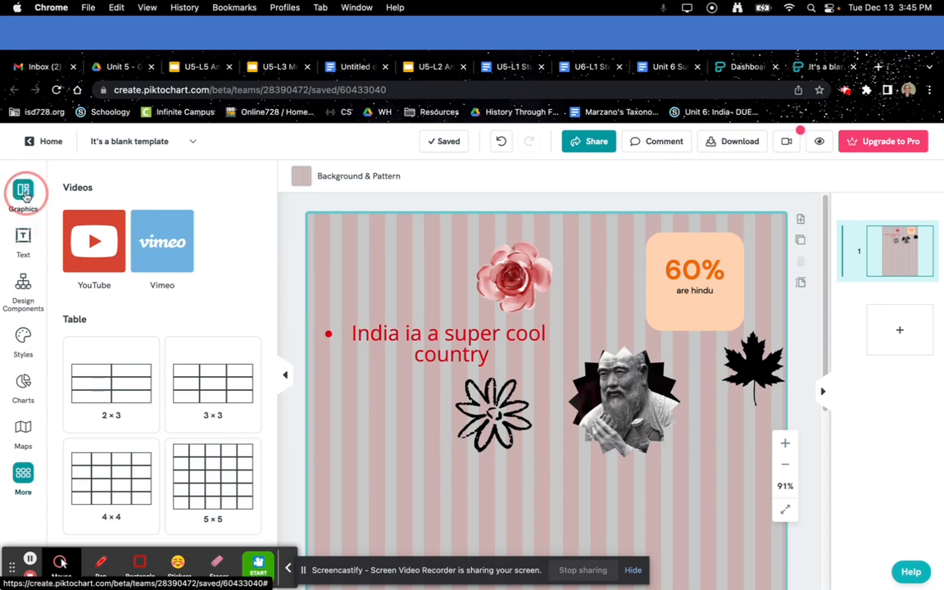
pyautogui.moveTo(209, 399)
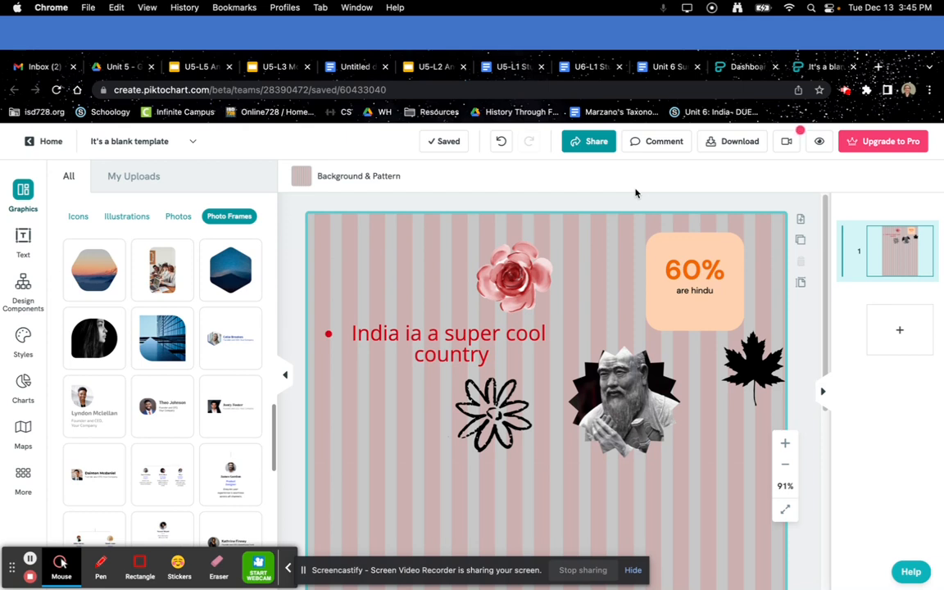
# - Rename the infographic as "hiiiiiii"
pyautogui.click(114, 141)
pyautogui.moveTo(167, 140); pyautogui.dragTo(92, 141)
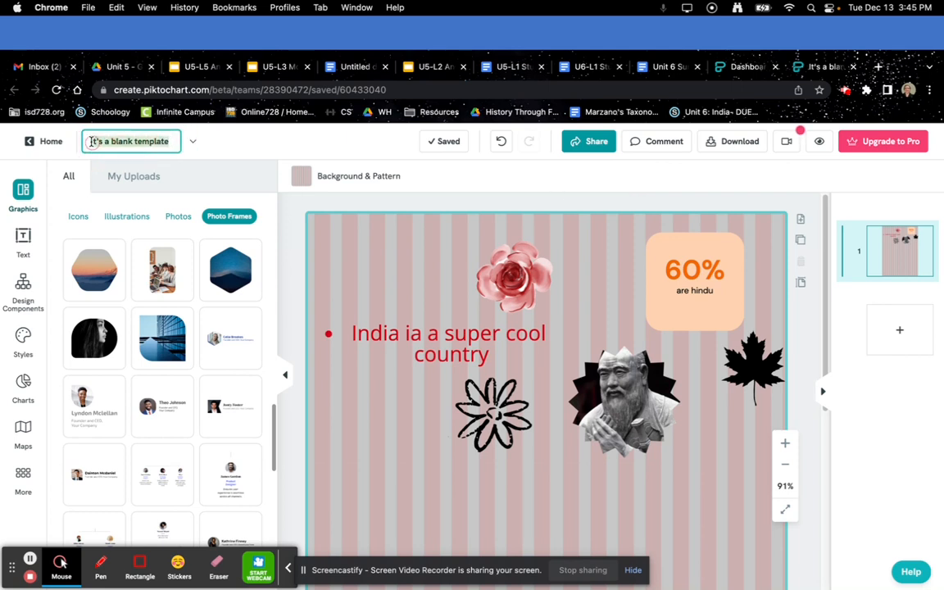
pyautogui.write('r')
pyautogui.press('BackSpace')
pyautogui.write('h')
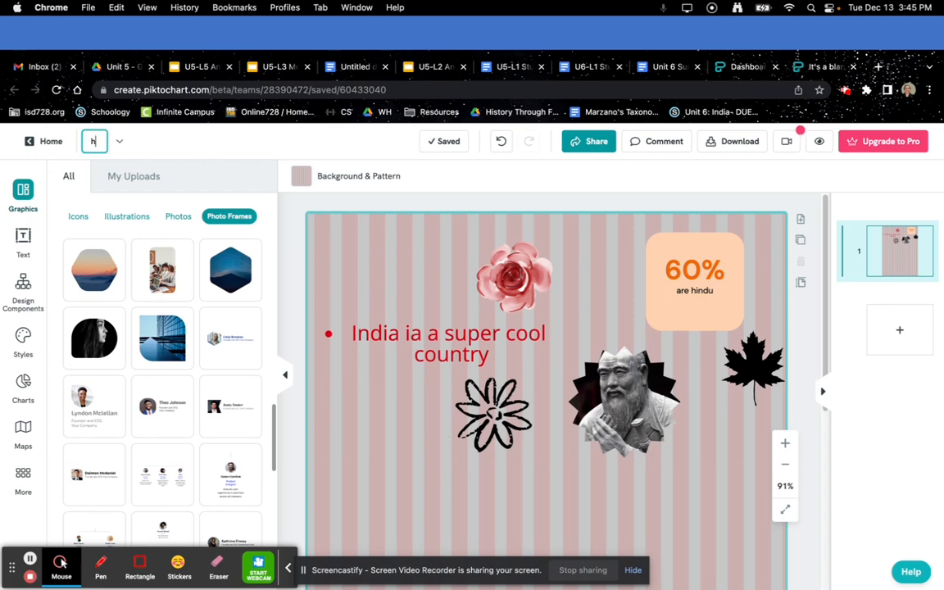
pyautogui.write('iiiiiii')
pyautogui.click(219, 149)
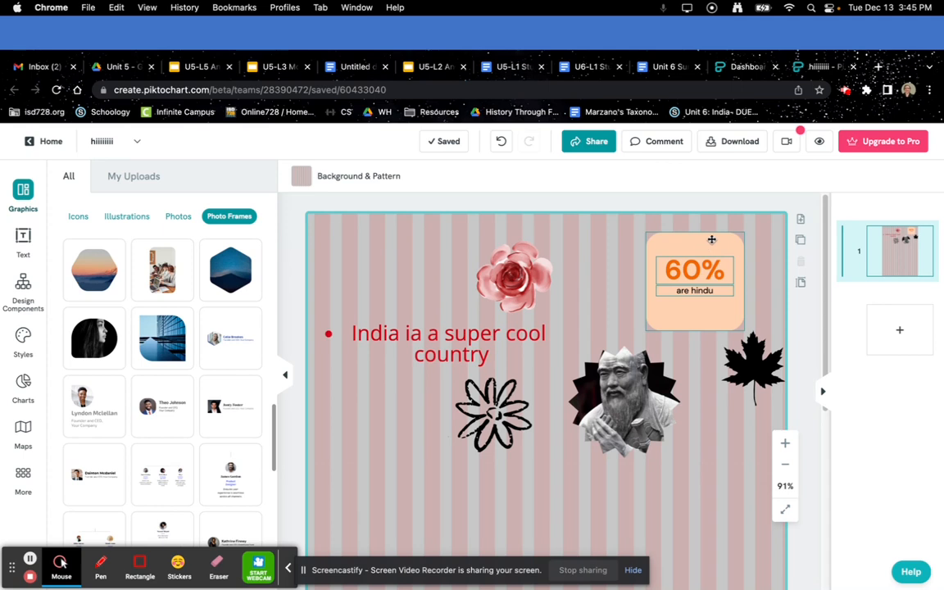